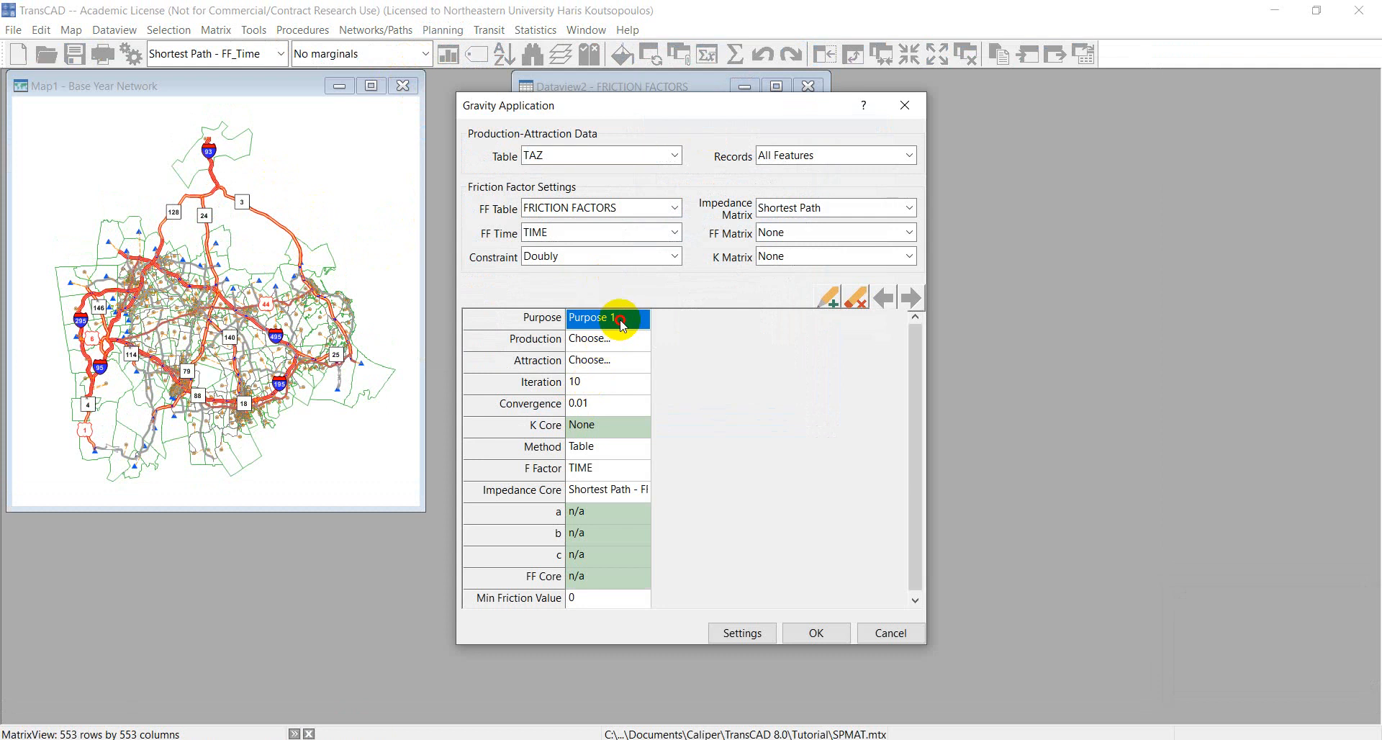
# Name the trip purpose HBW and set its friction factor method to Gamma in the gravity application.
pyautogui.press('BackSpace')
pyautogui.write('HBW')
pyautogui.press('Return')
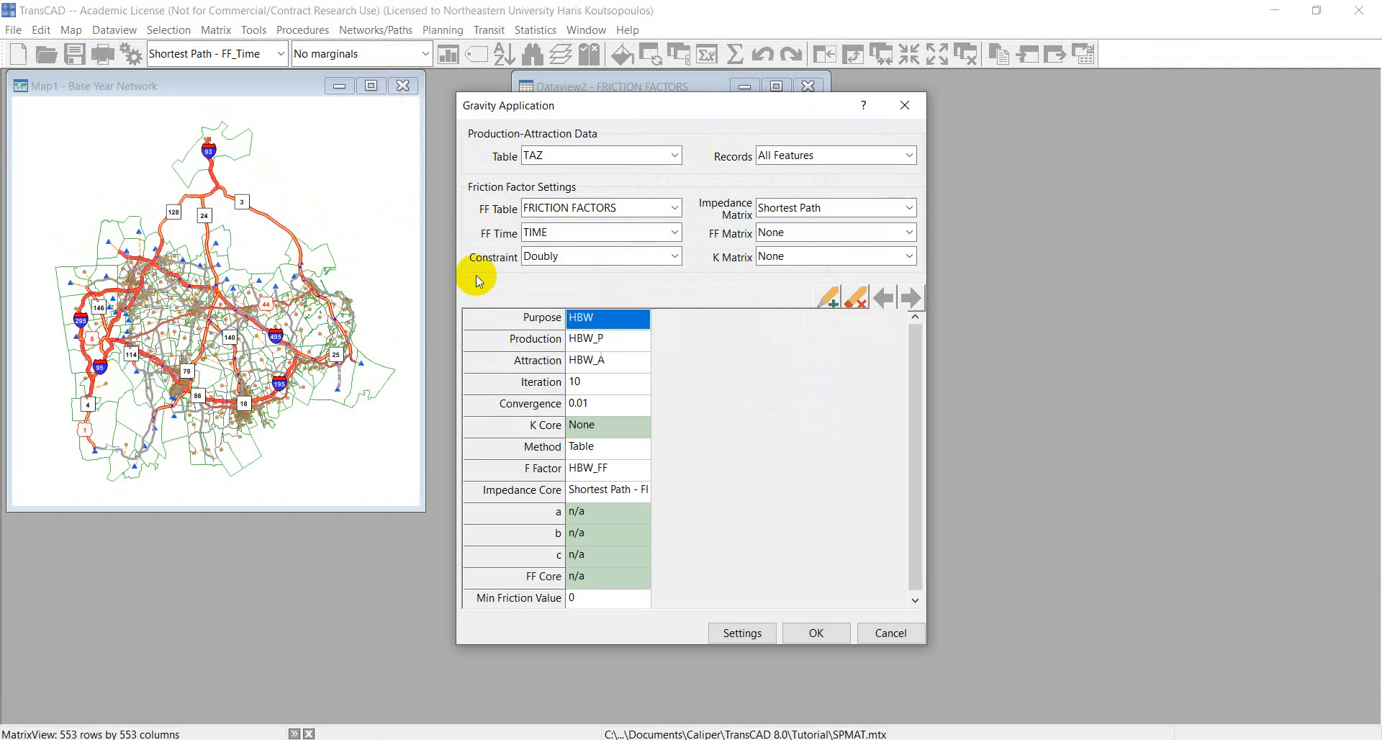
pyautogui.click(608, 447)
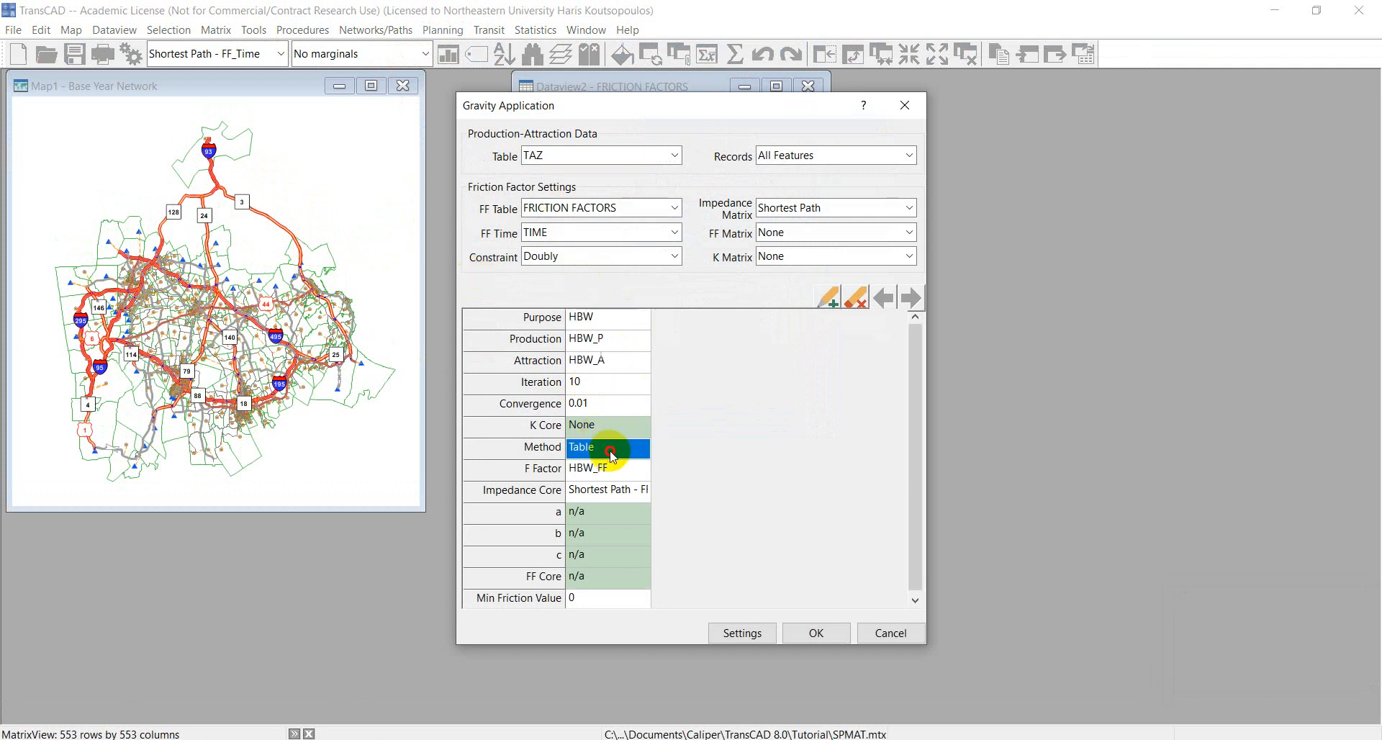
pyautogui.click(642, 449)
pyautogui.click(614, 487)
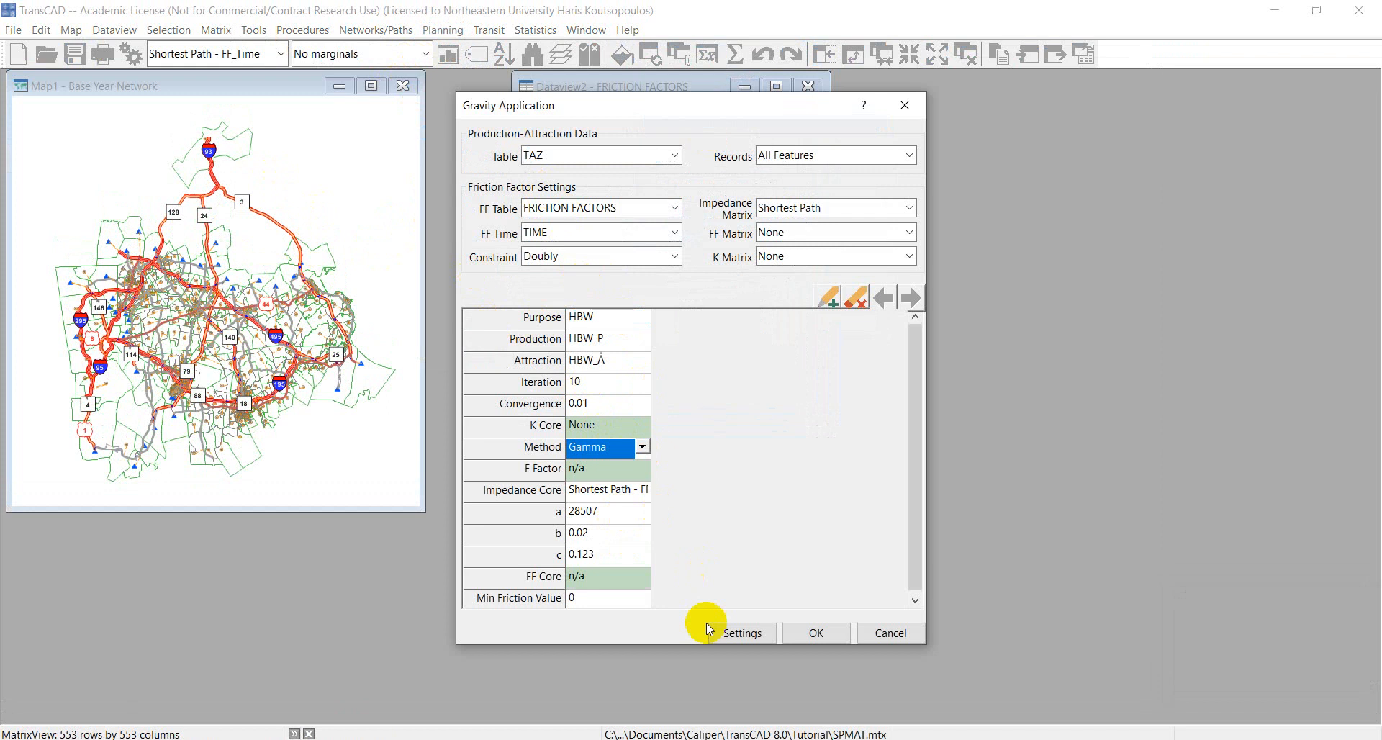
# Run the gravity model with Gravity as the output matrix and enlarge the resulting matrix window.
pyautogui.click(817, 632)
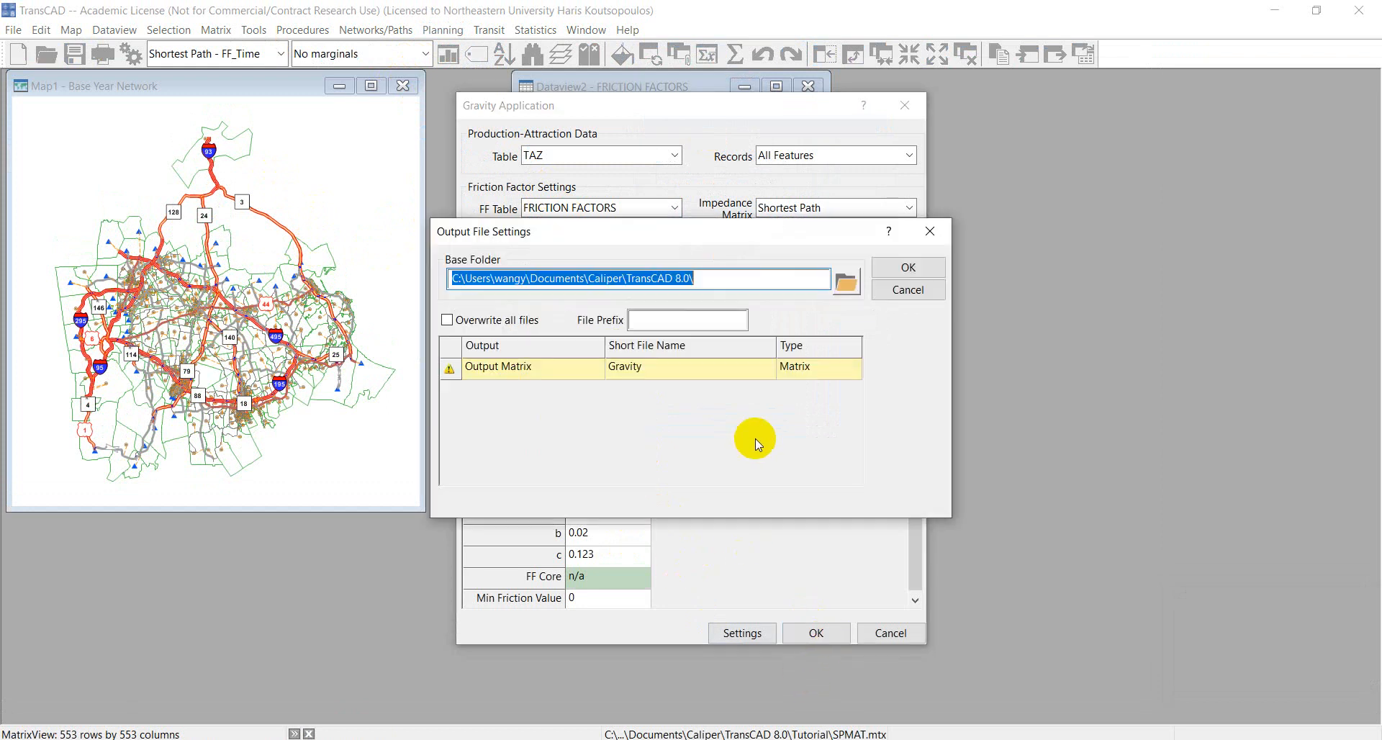
pyautogui.click(906, 264)
pyautogui.click(741, 423)
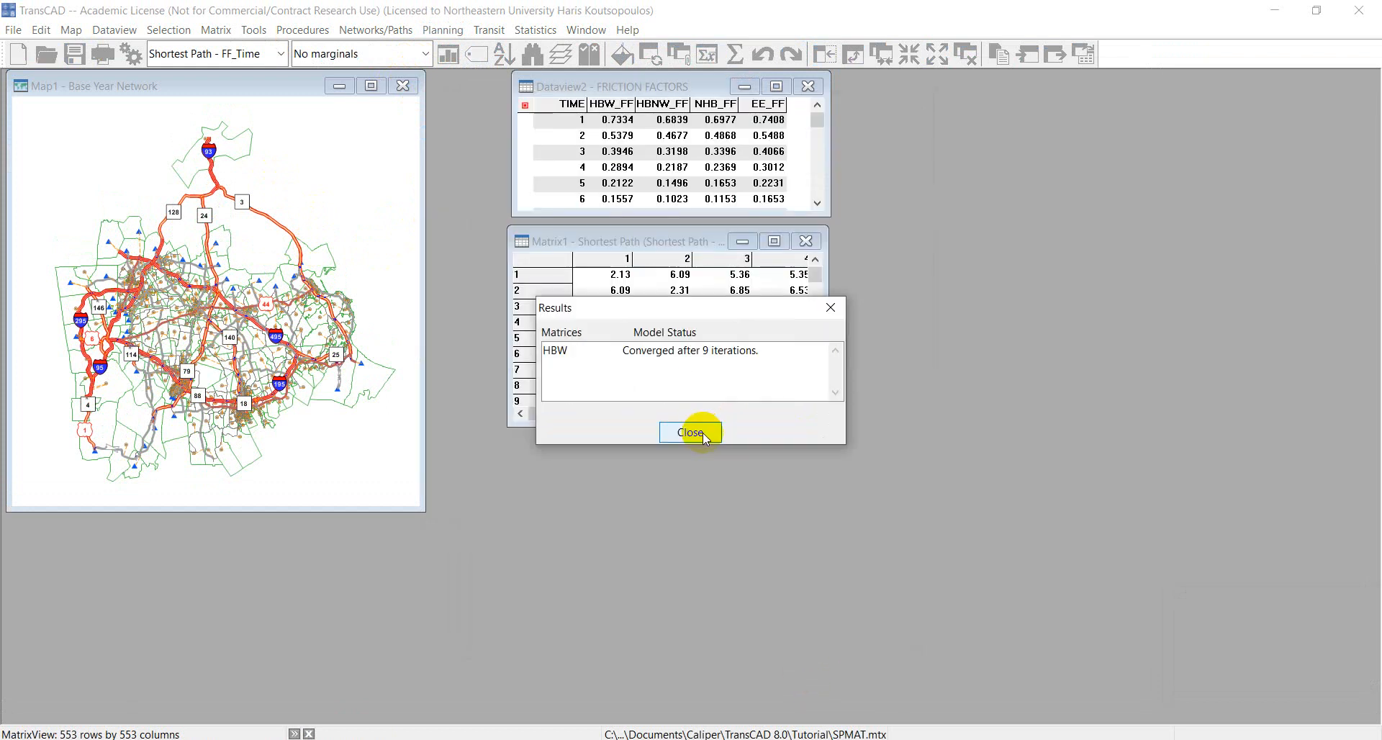
pyautogui.click(690, 431)
pyautogui.click(781, 474)
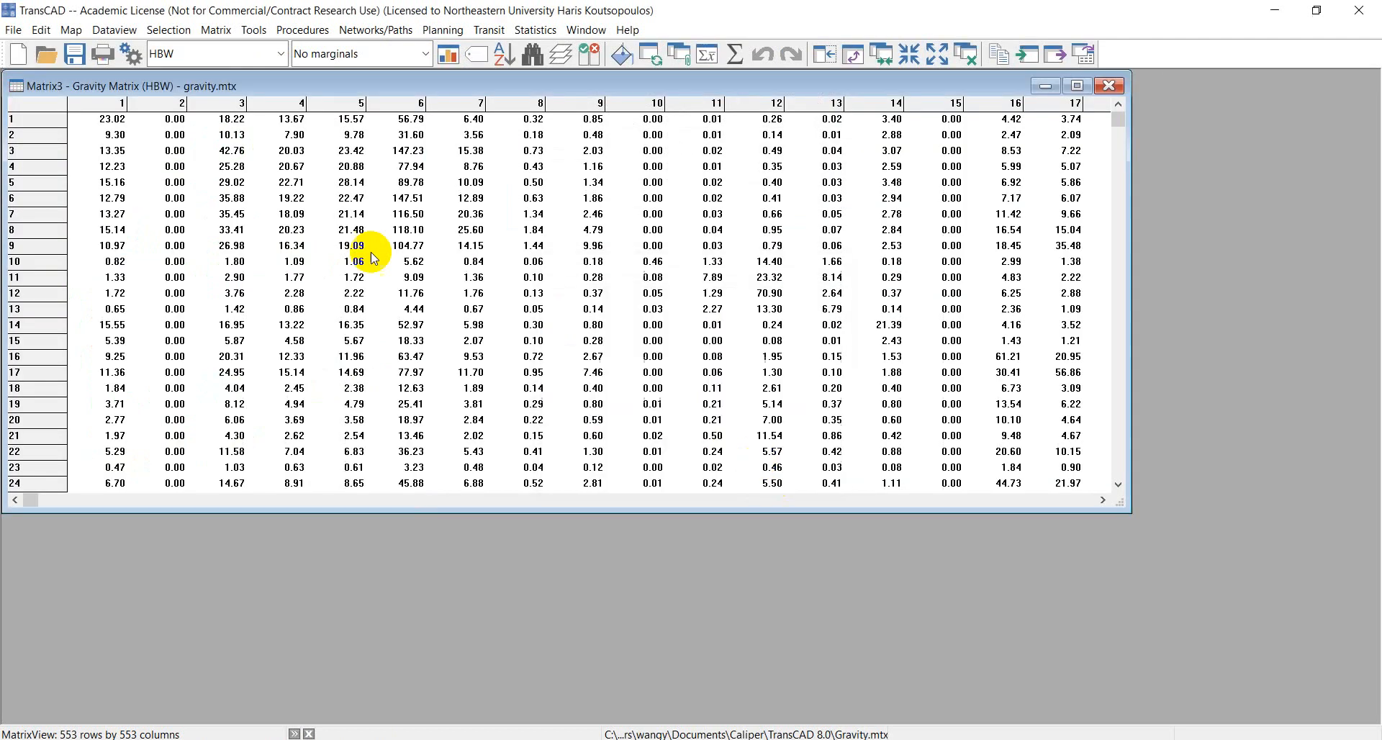
pyautogui.moveTo(243, 85); pyautogui.dragTo(325, 125)
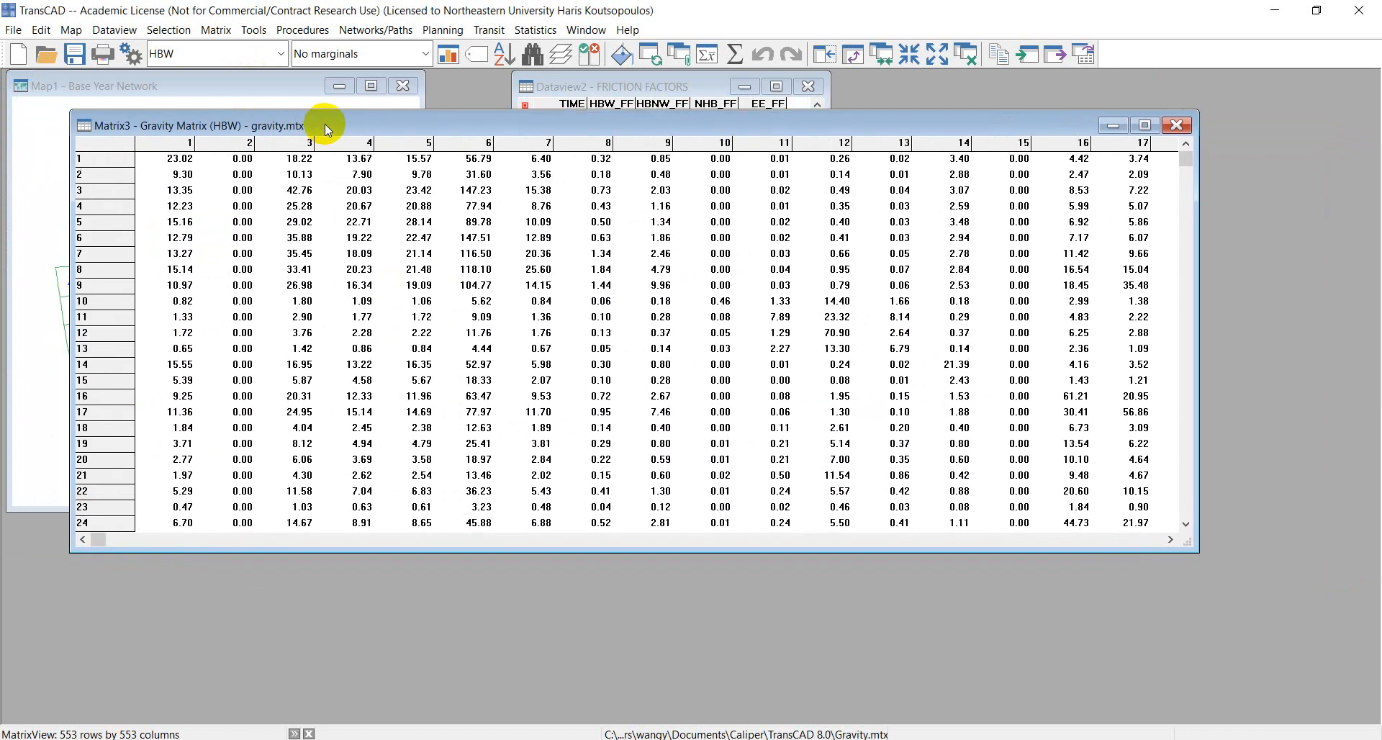
pyautogui.moveTo(1157, 550); pyautogui.dragTo(1158, 595)
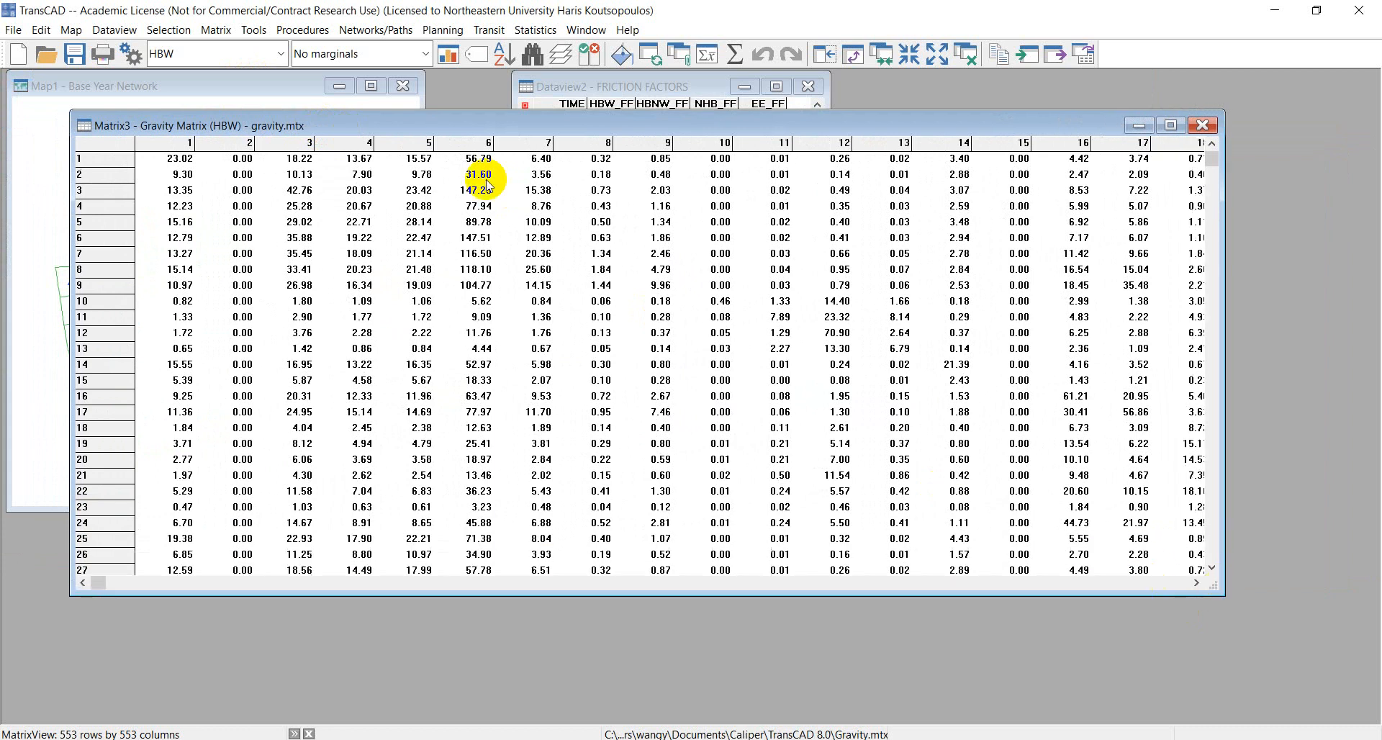
# Open the dataview of the TAZ layer from the Base Year Network map.
pyautogui.click(258, 77)
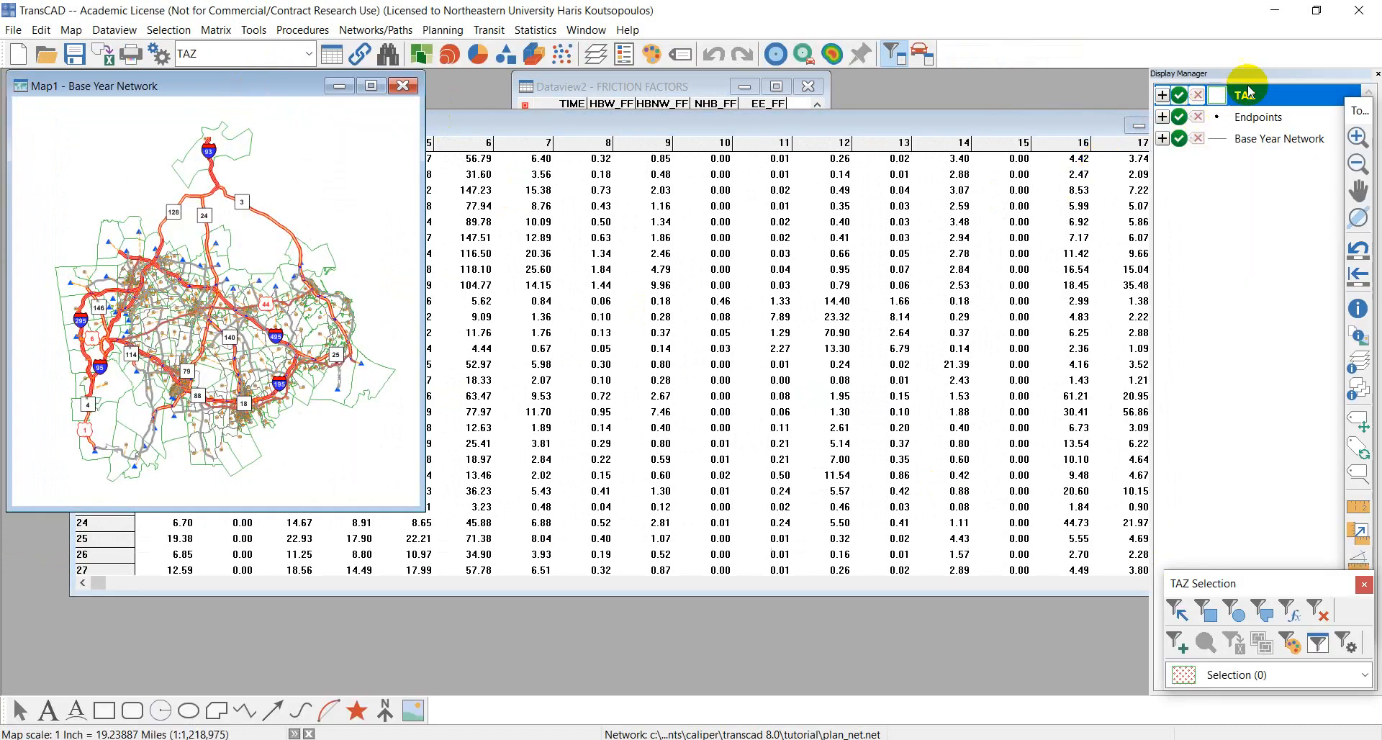
pyautogui.rightClick(1330, 95)
pyautogui.click(1280, 147)
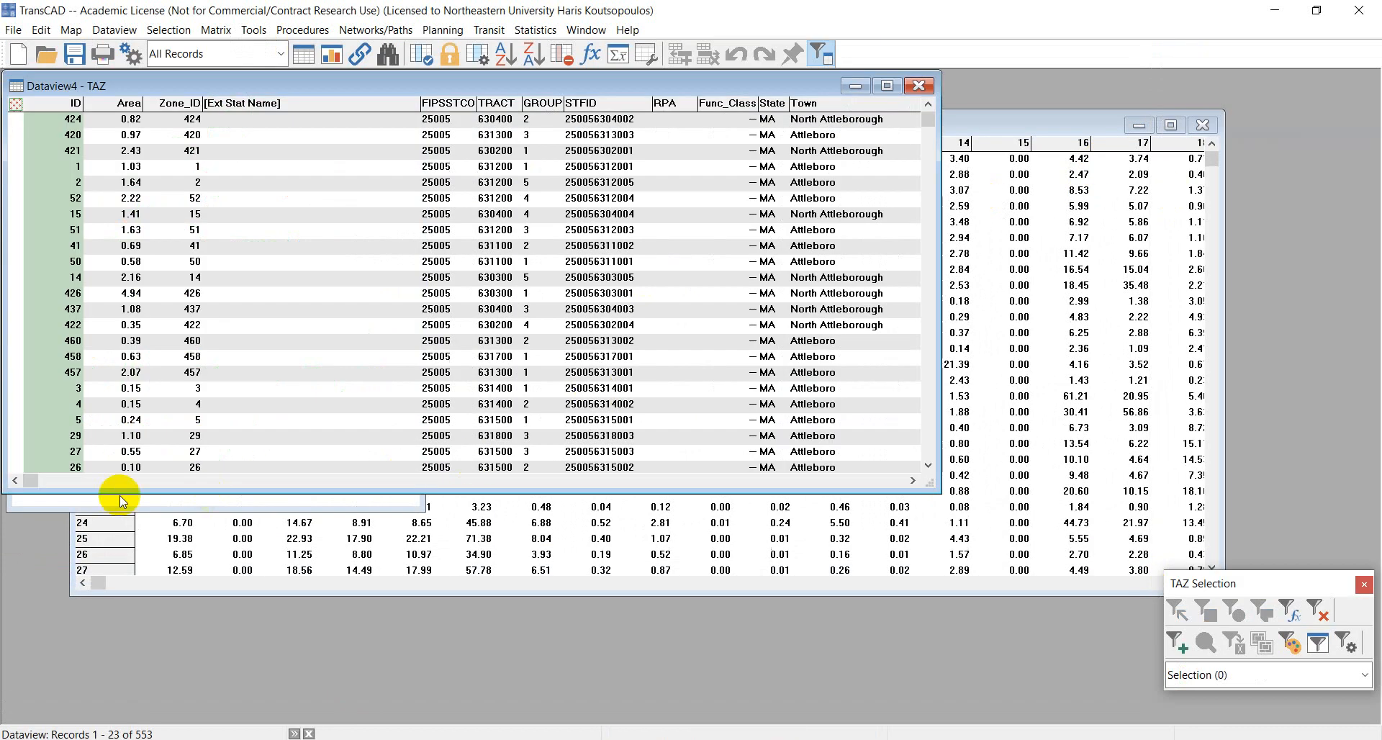
# Compare the home-based work productions and attractions in the HBW_P and HBW_A columns of the TAZ table.
pyautogui.moveTo(685, 484); pyautogui.dragTo(824, 480)
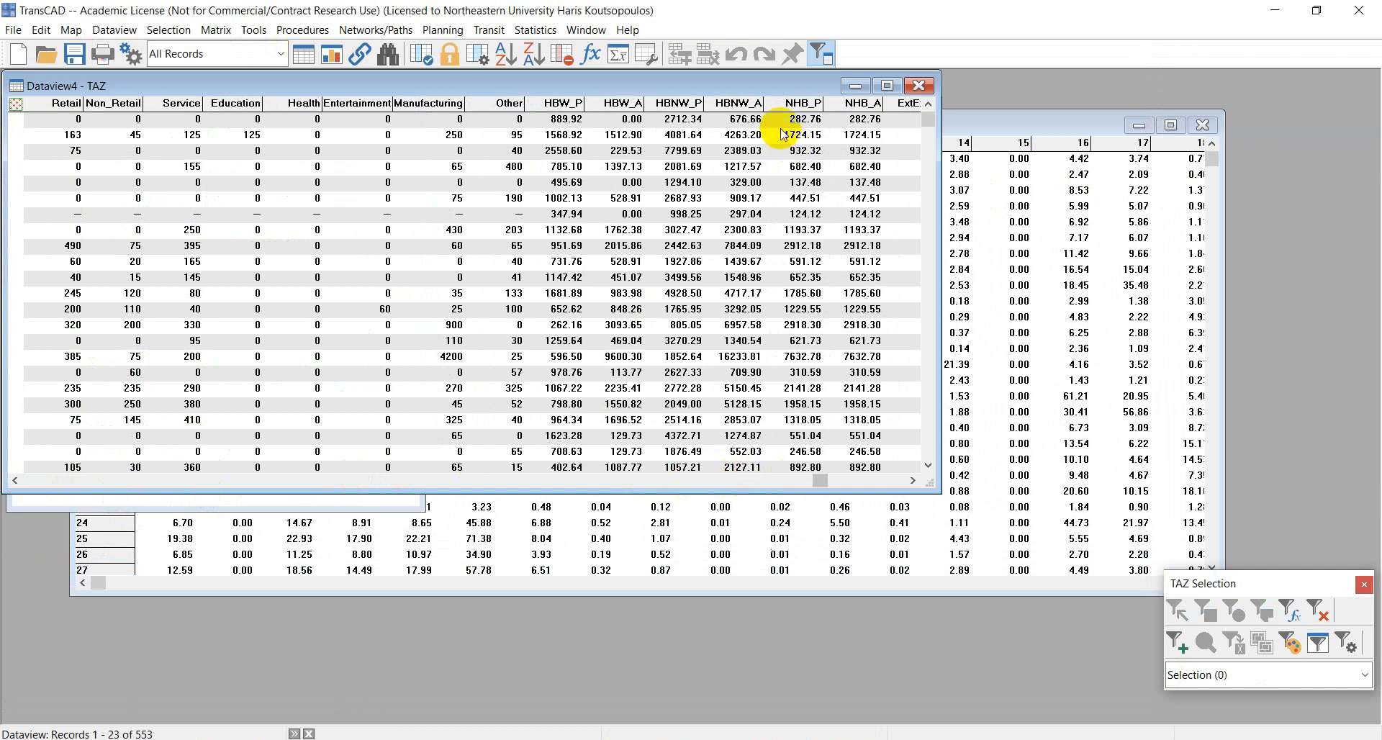
pyautogui.click(559, 105)
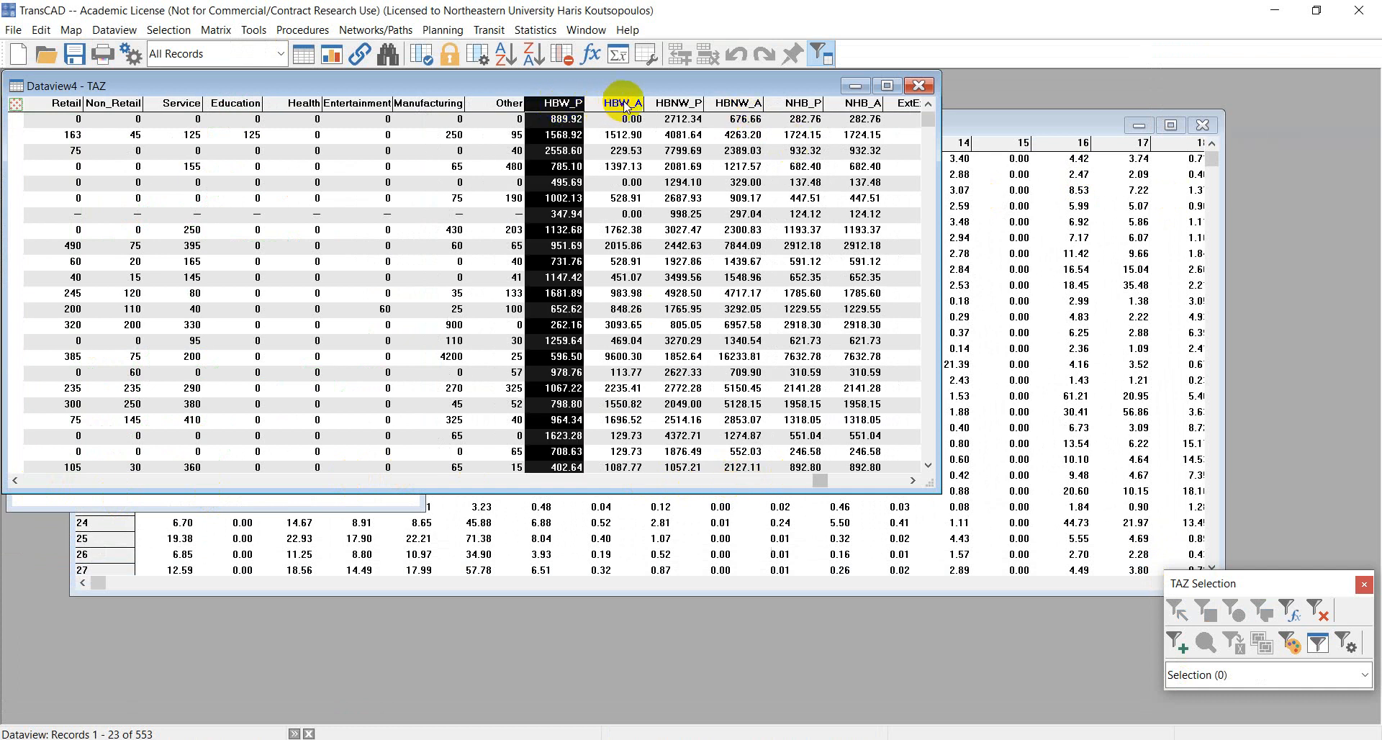
pyautogui.click(633, 105)
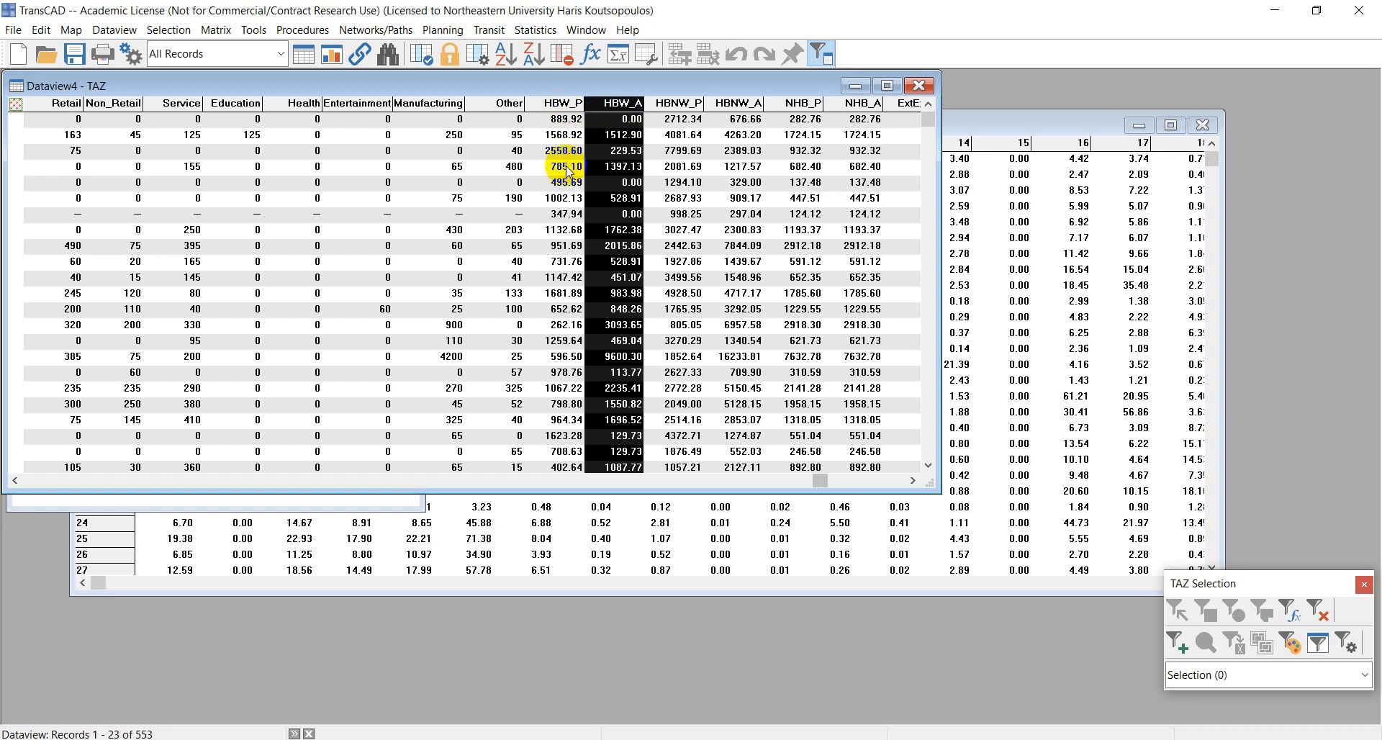
pyautogui.moveTo(564, 118); pyautogui.dragTo(575, 402)
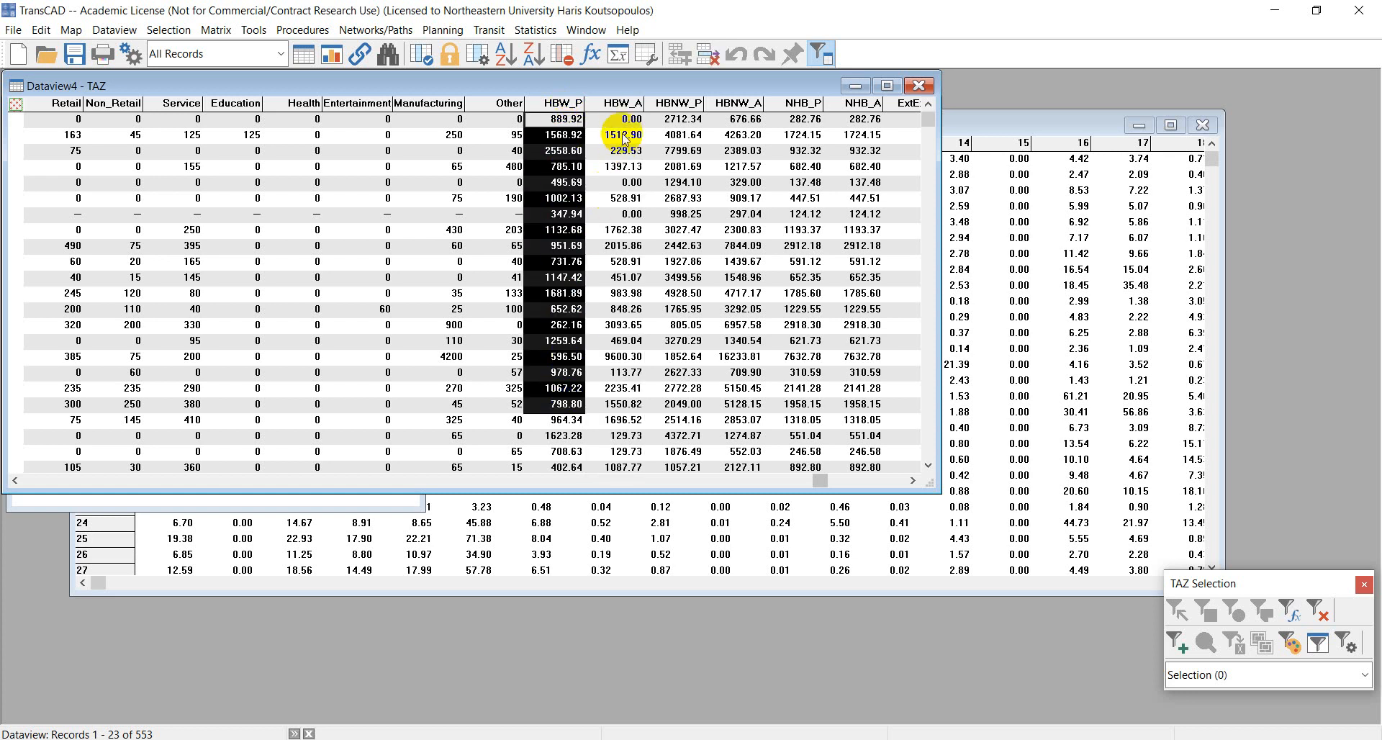
pyautogui.moveTo(623, 121); pyautogui.dragTo(620, 403)
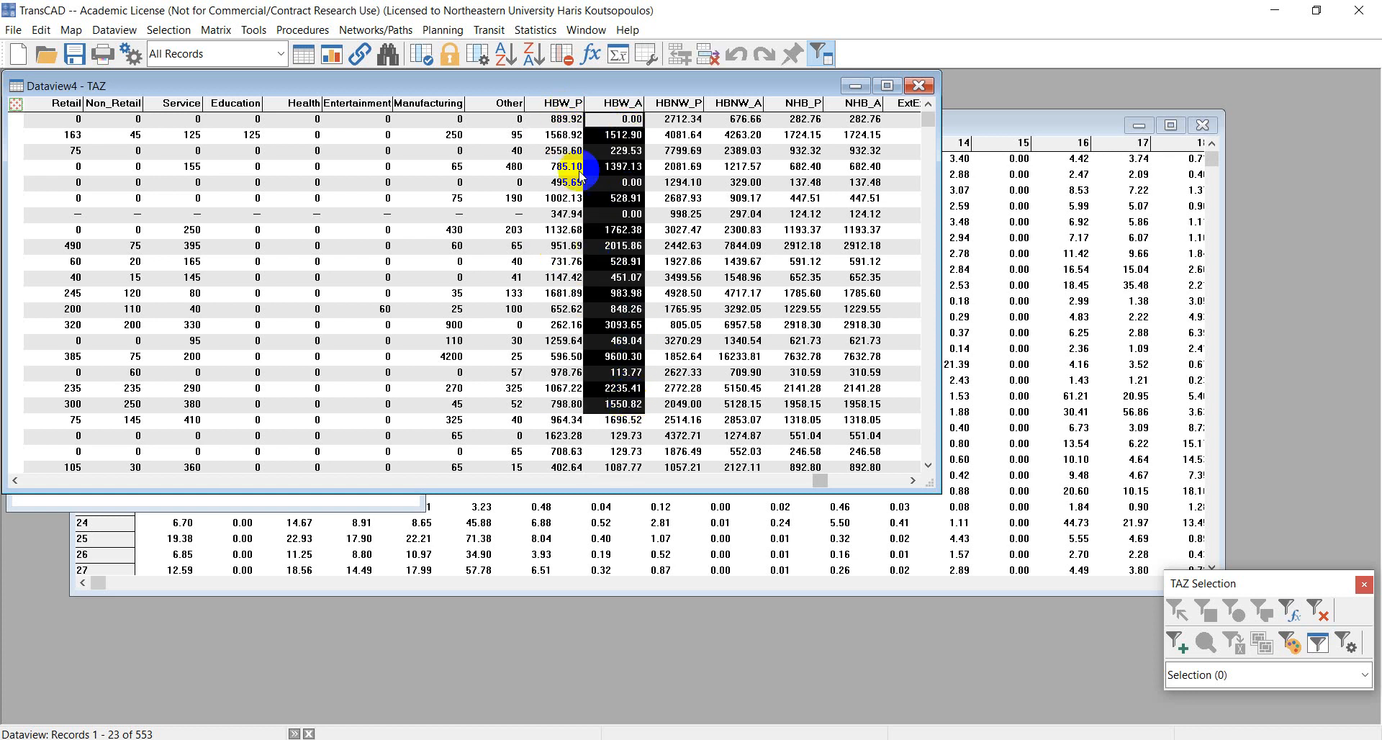
pyautogui.moveTo(566, 118); pyautogui.dragTo(568, 432)
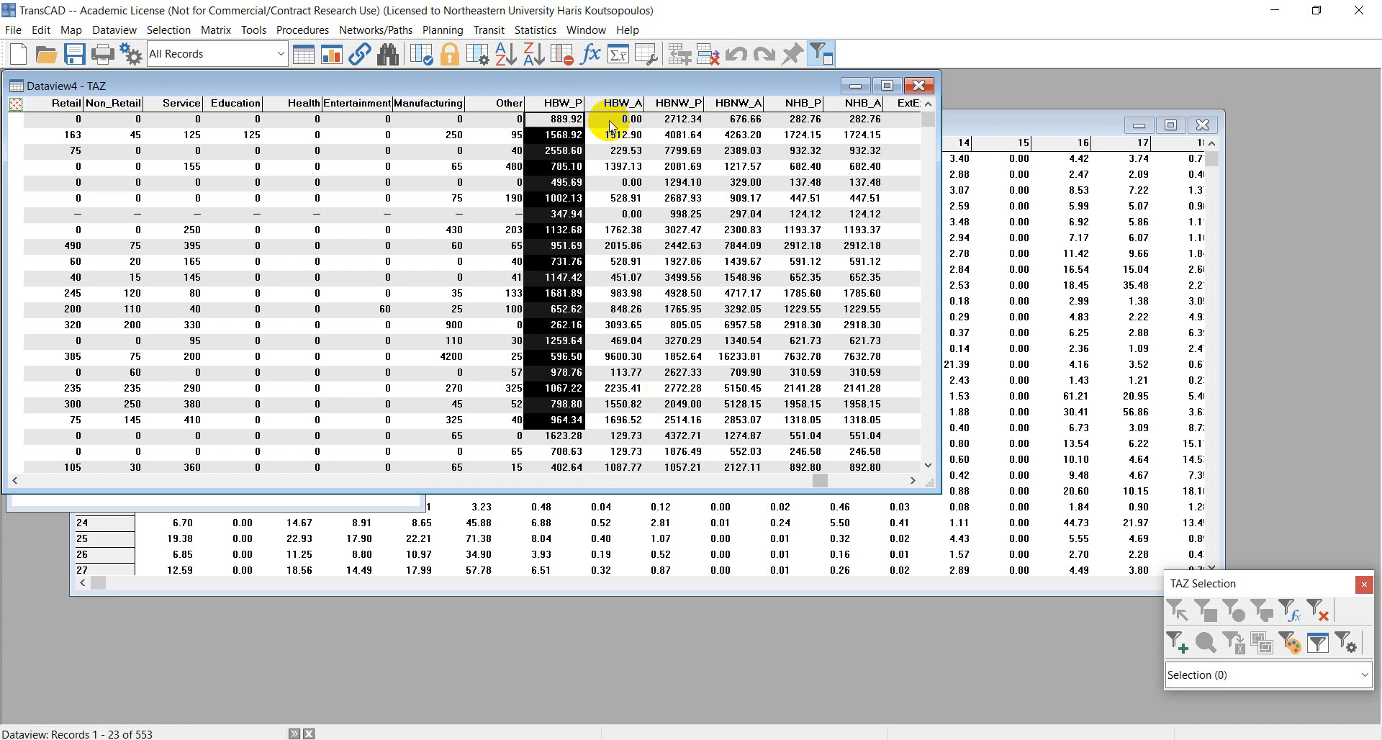
pyautogui.moveTo(615, 121); pyautogui.dragTo(618, 419)
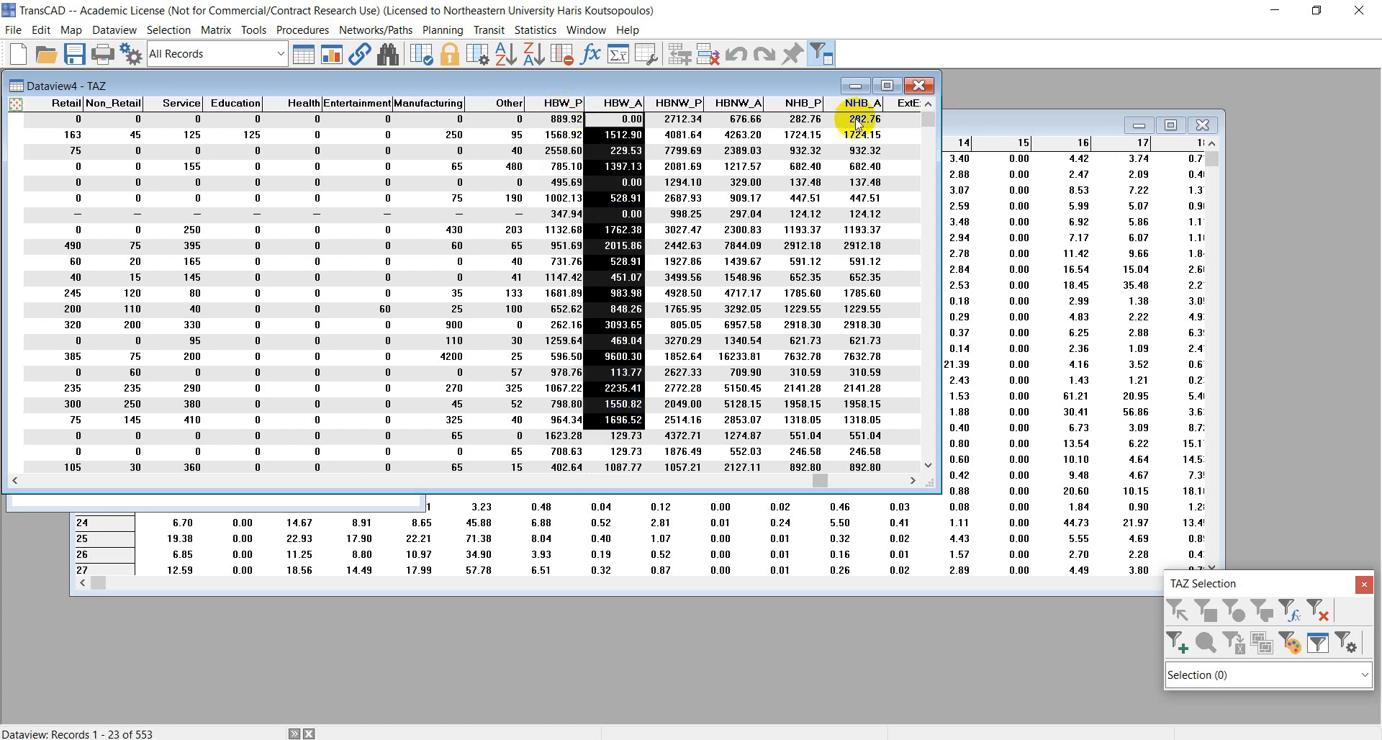
# Close the TAZ dataview and reposition the HBW gravity matrix window for viewing.
pyautogui.click(994, 125)
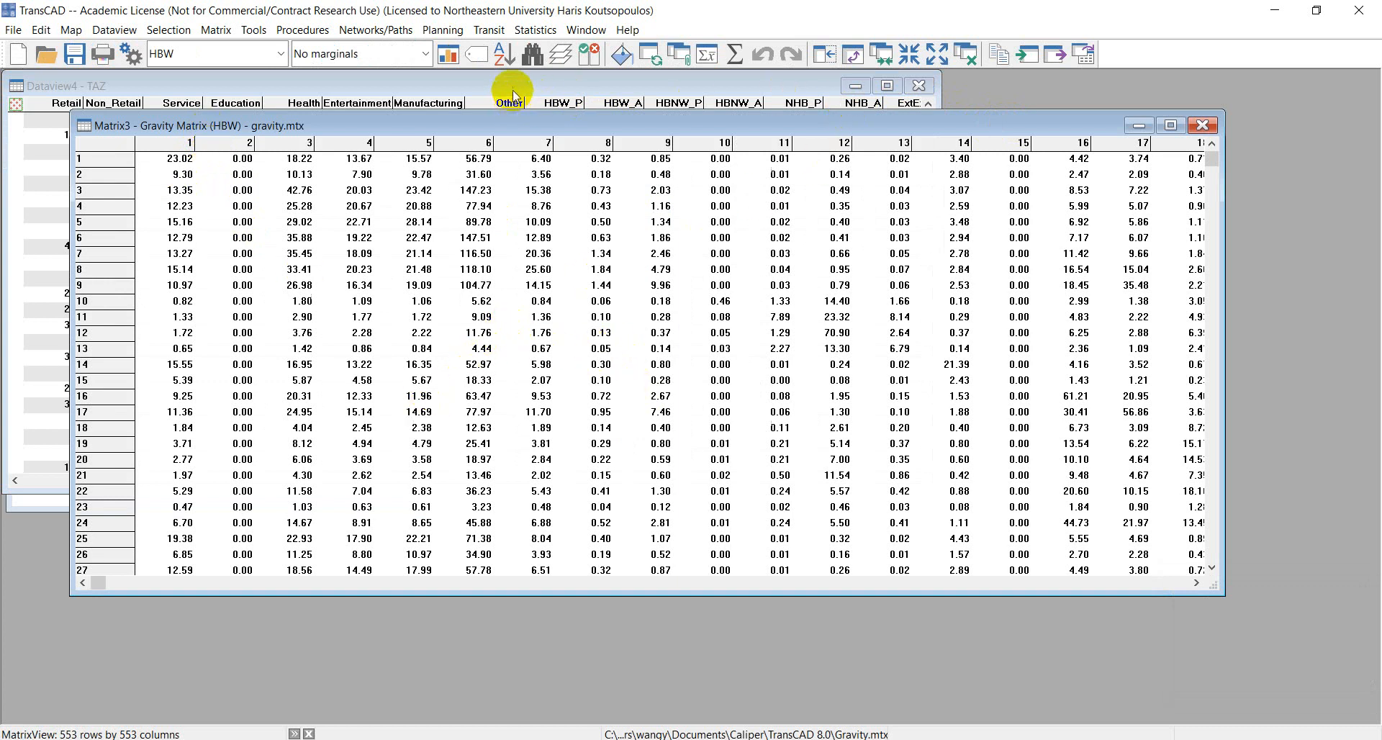
pyautogui.click(920, 88)
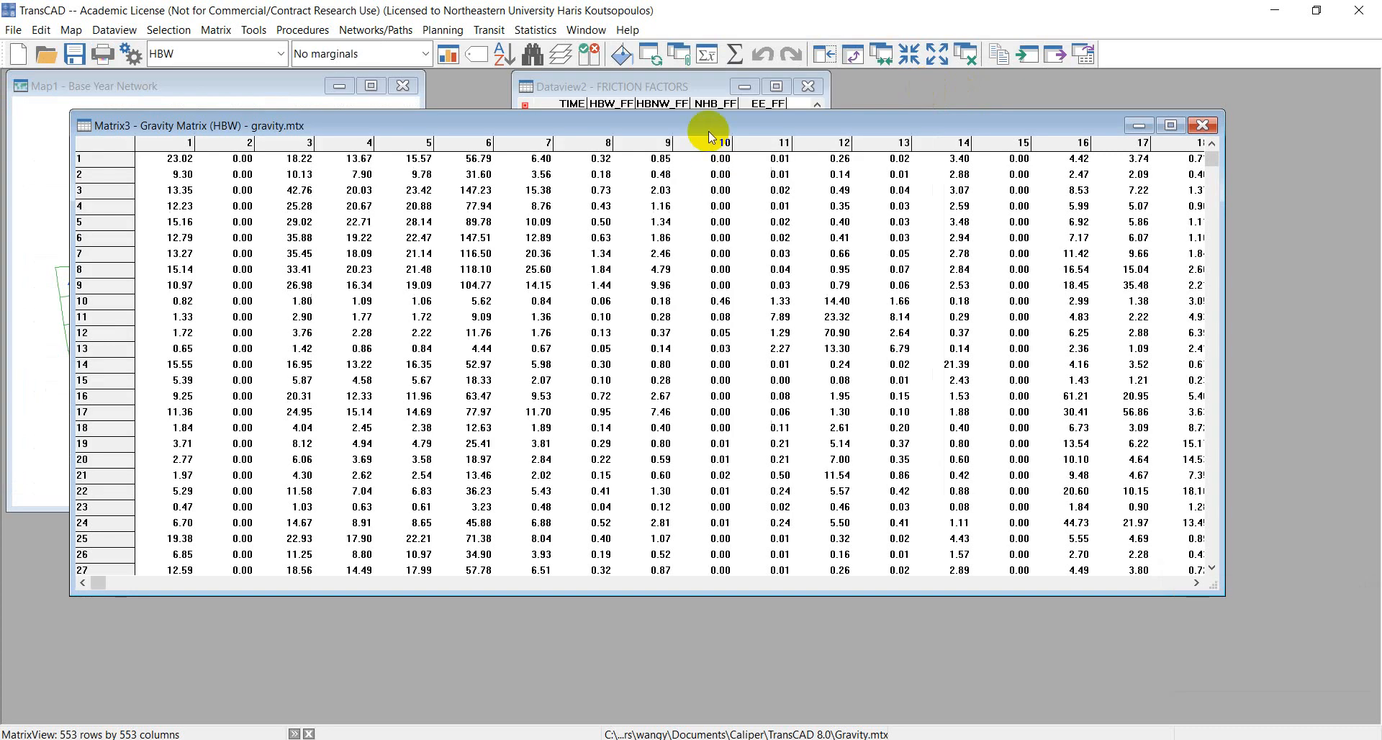
pyautogui.moveTo(711, 126); pyautogui.dragTo(750, 178)
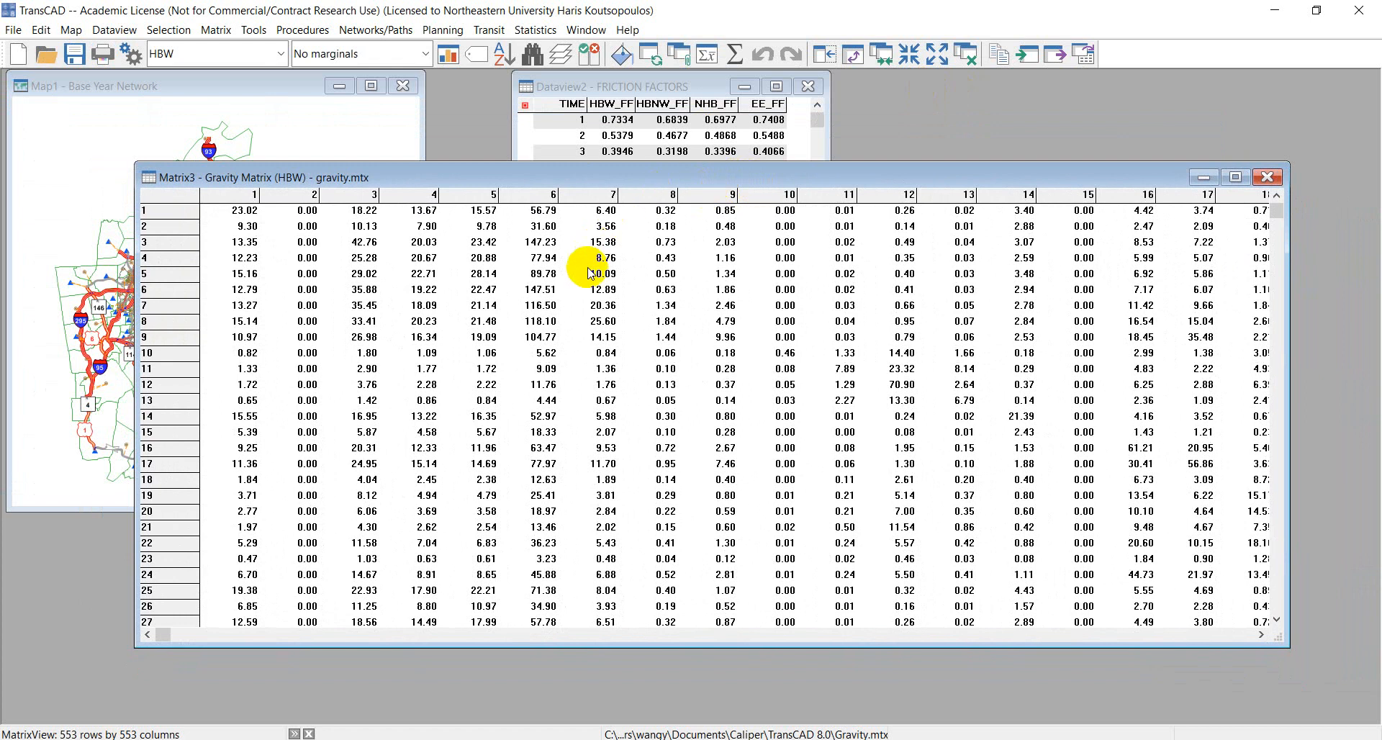
pyautogui.click(730, 399)
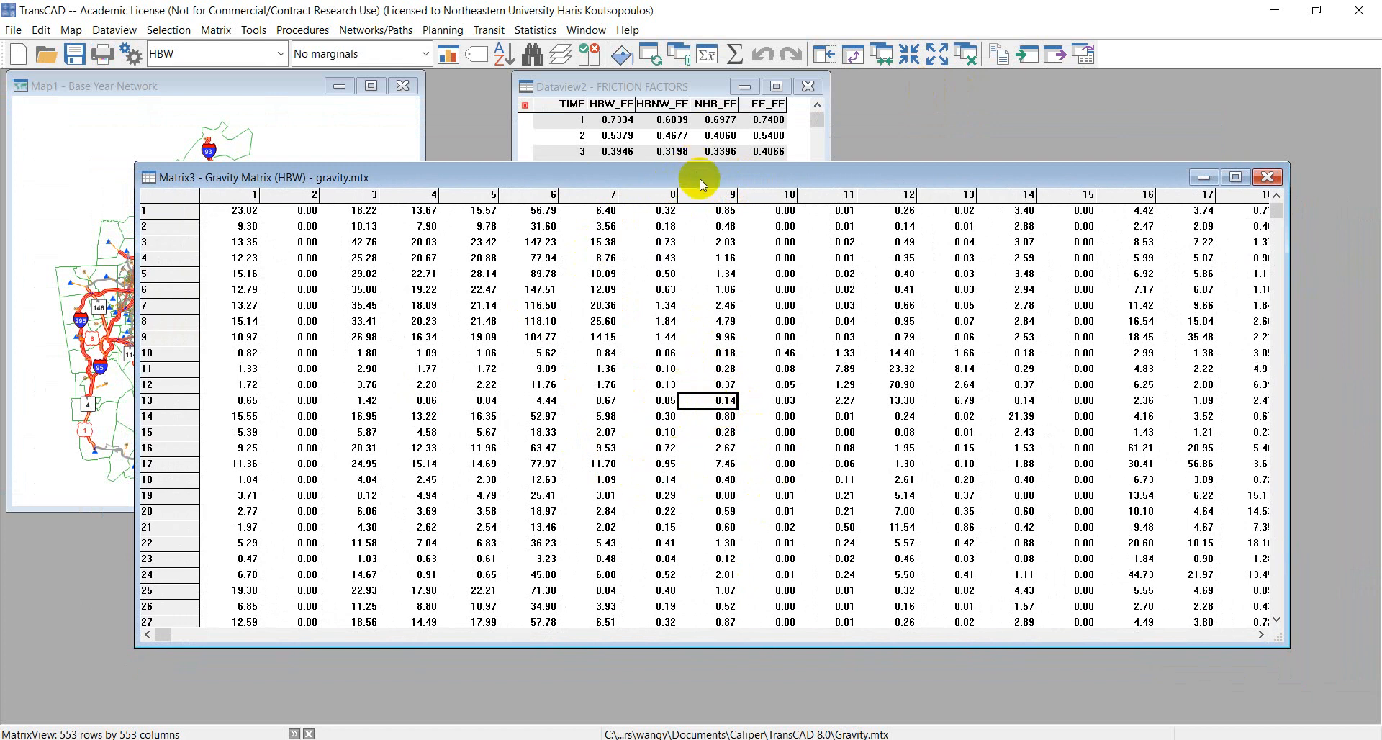
pyautogui.moveTo(701, 180); pyautogui.dragTo(673, 167)
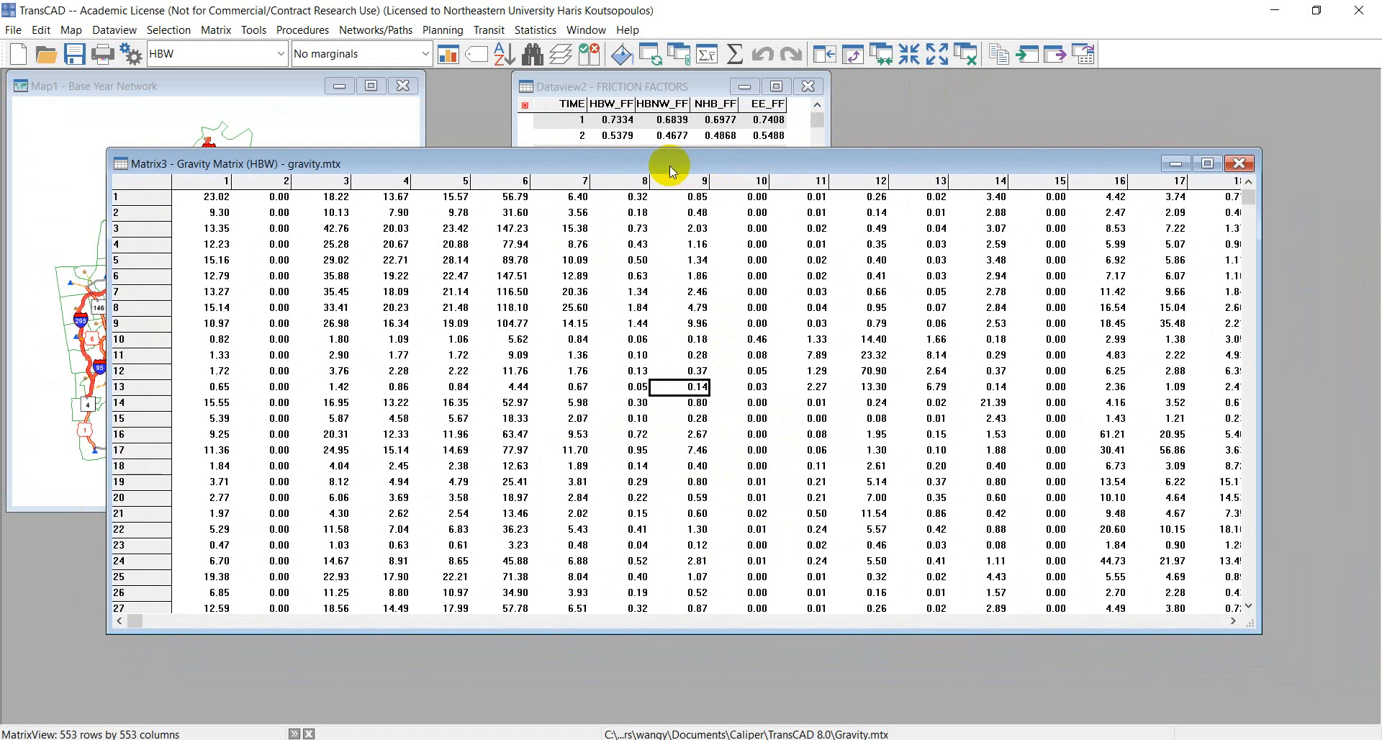
# Open the HOURLY.BIN table from the Tutorial folder, then reposition and enlarge its window.
pyautogui.click(45, 58)
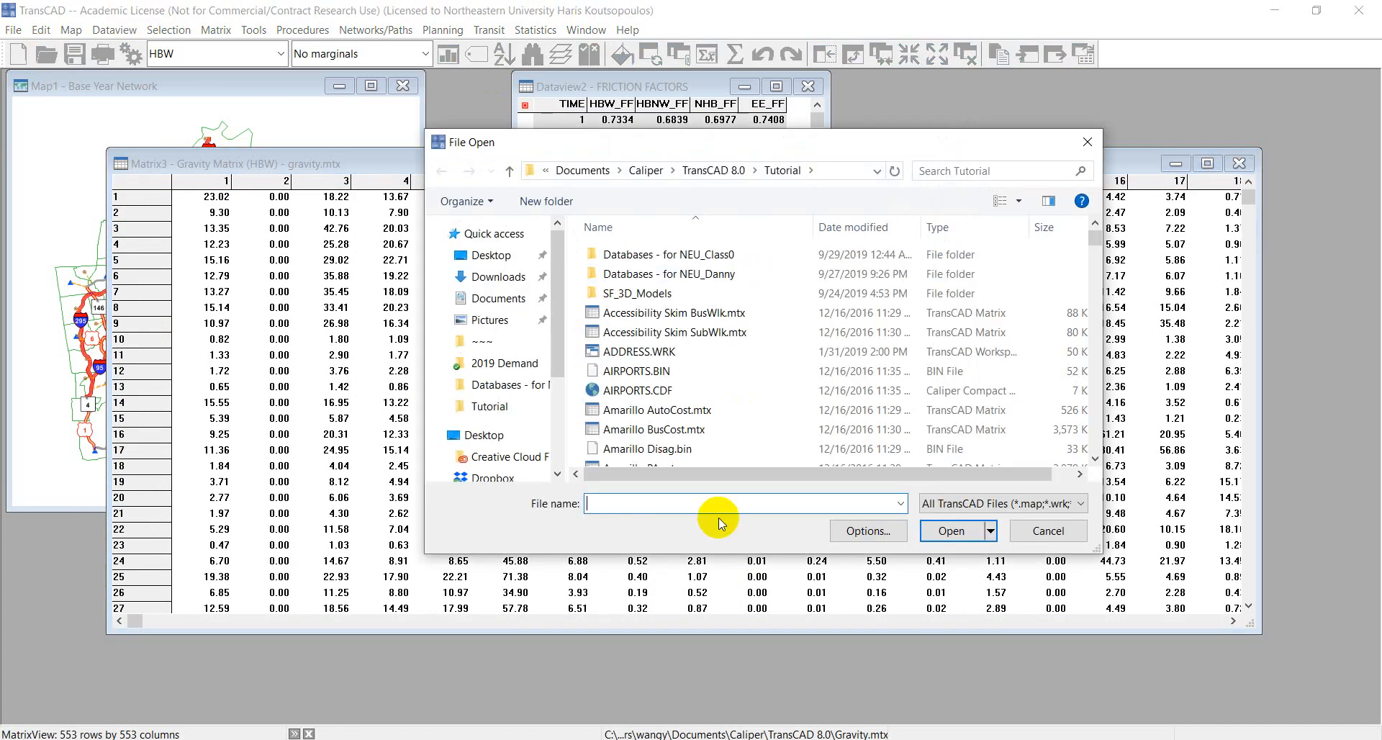
pyautogui.write('hour')
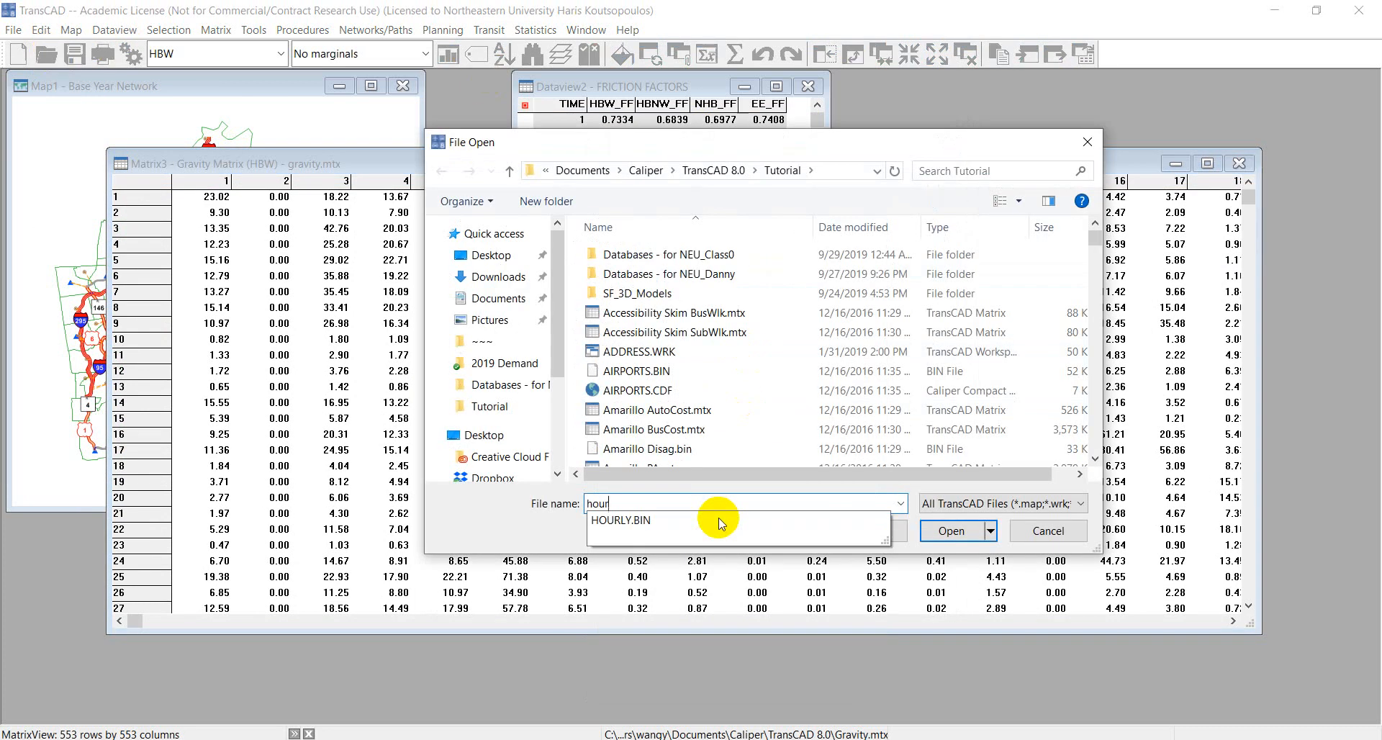
pyautogui.click(687, 523)
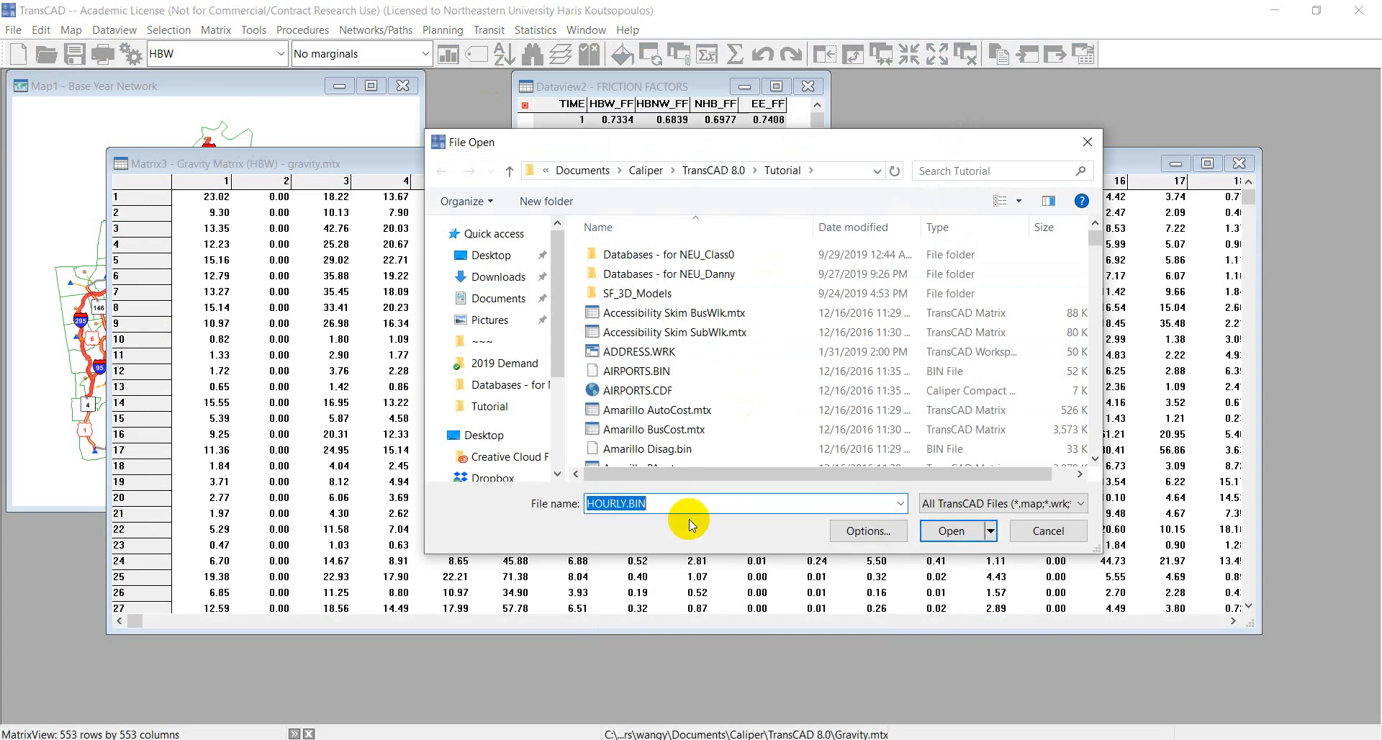
pyautogui.click(951, 530)
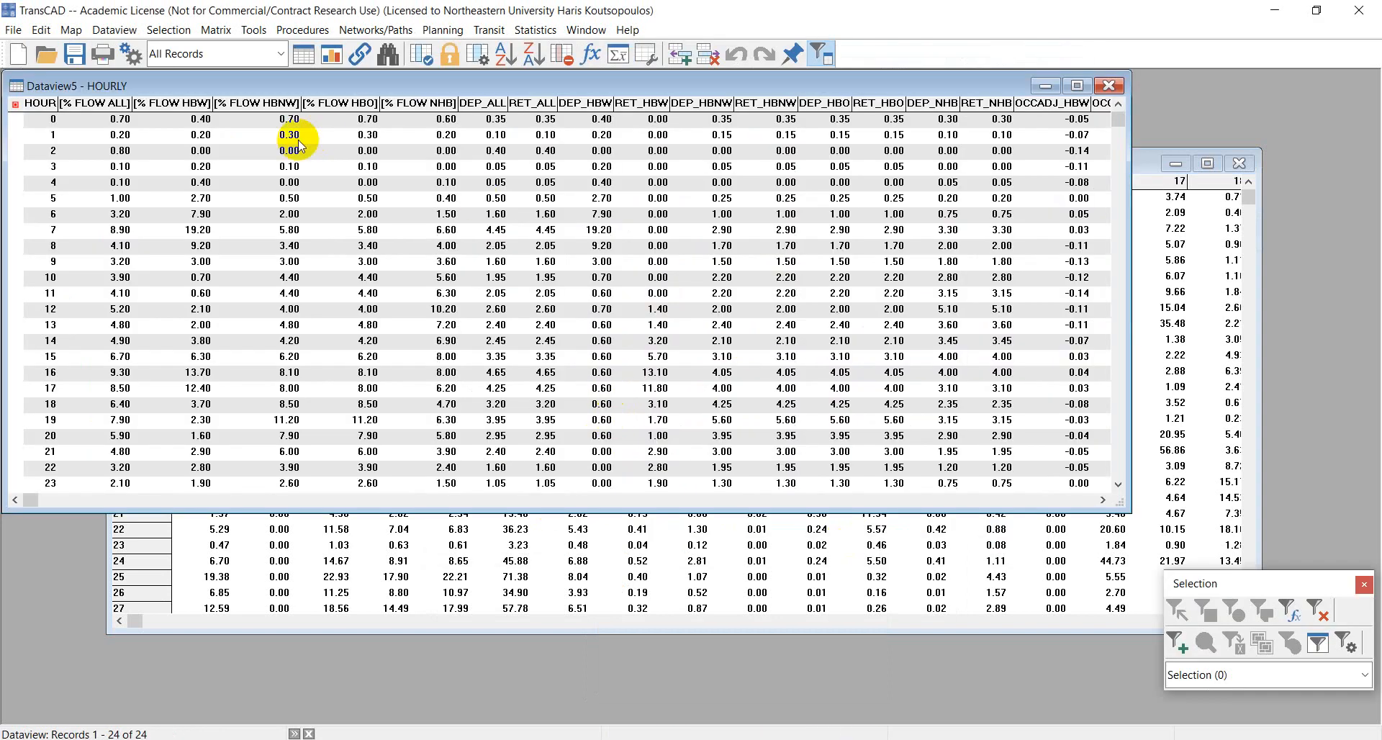
pyautogui.moveTo(244, 86); pyautogui.dragTo(351, 165)
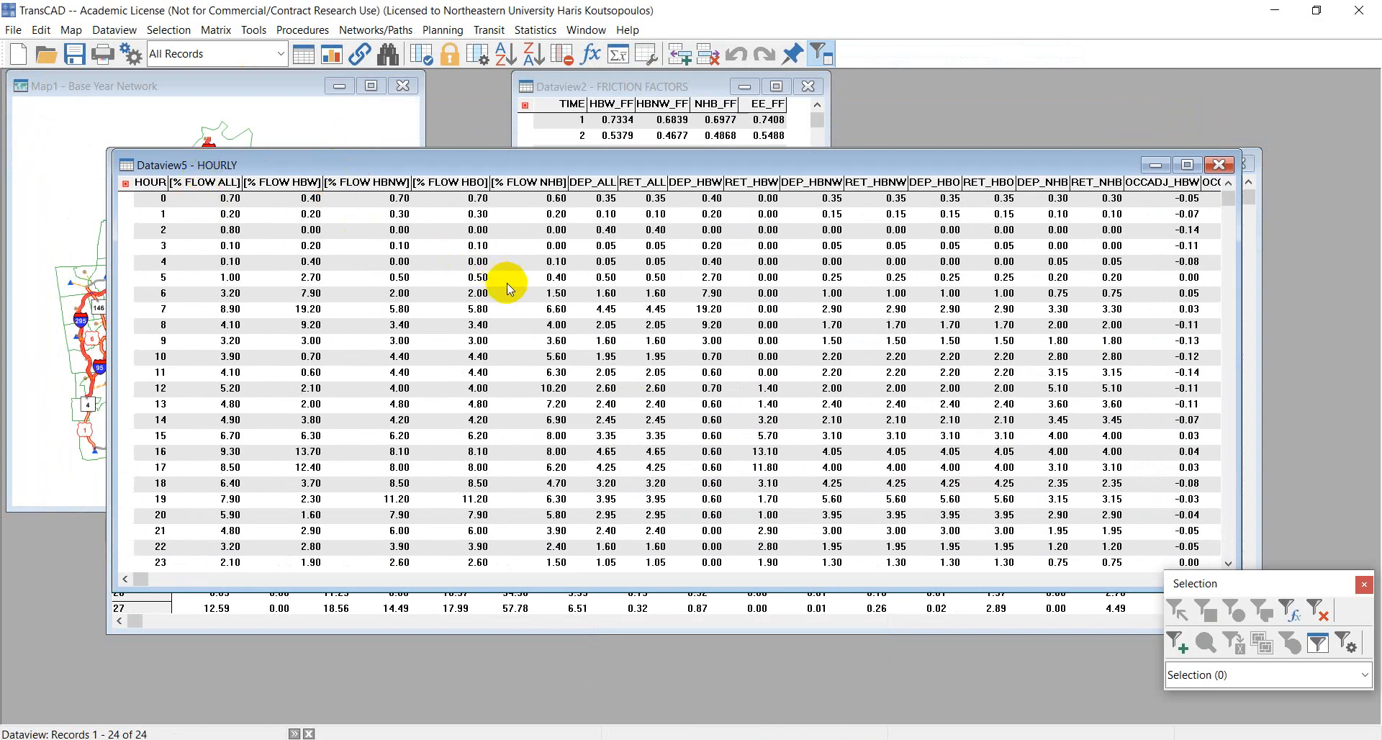
pyautogui.moveTo(494, 588); pyautogui.dragTo(494, 673)
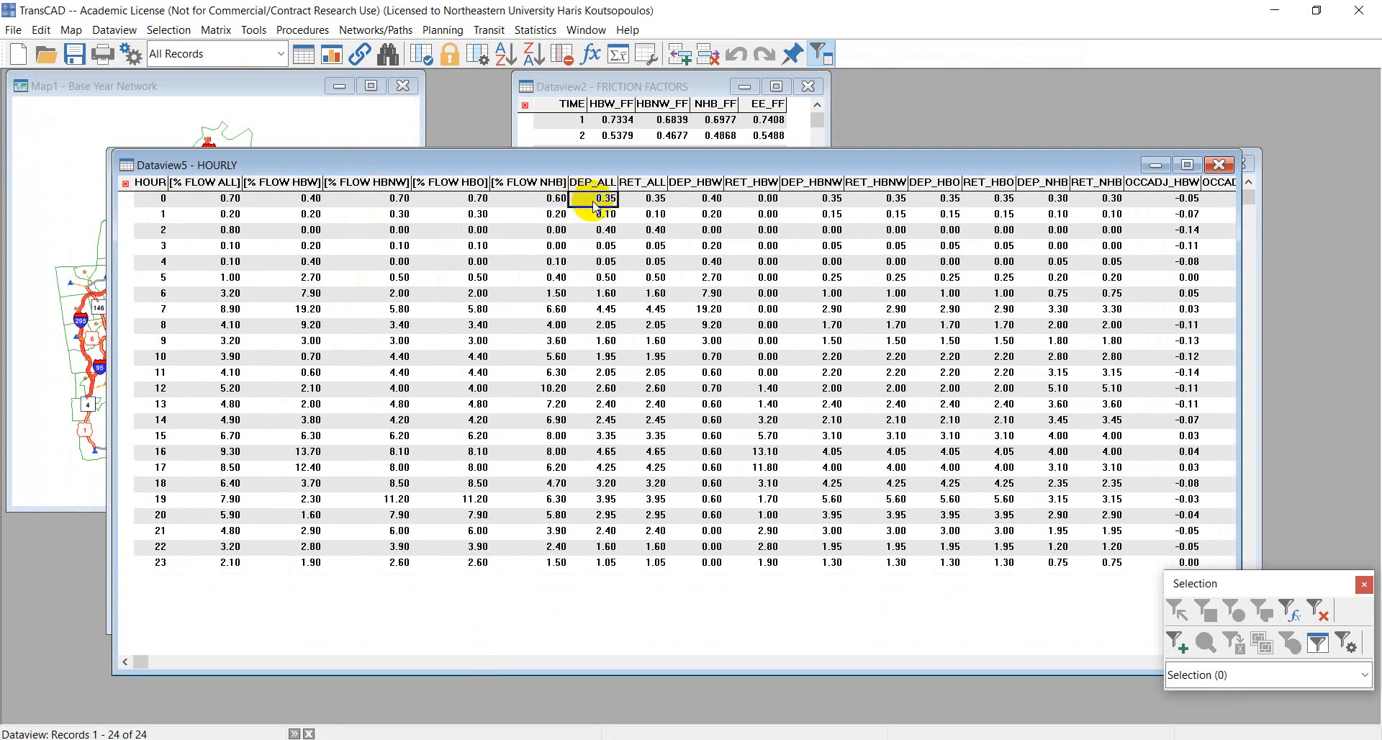
# Review the departure and return columns for the trip purposes and the HOUR column from 0 to 23.
pyautogui.click(599, 292)
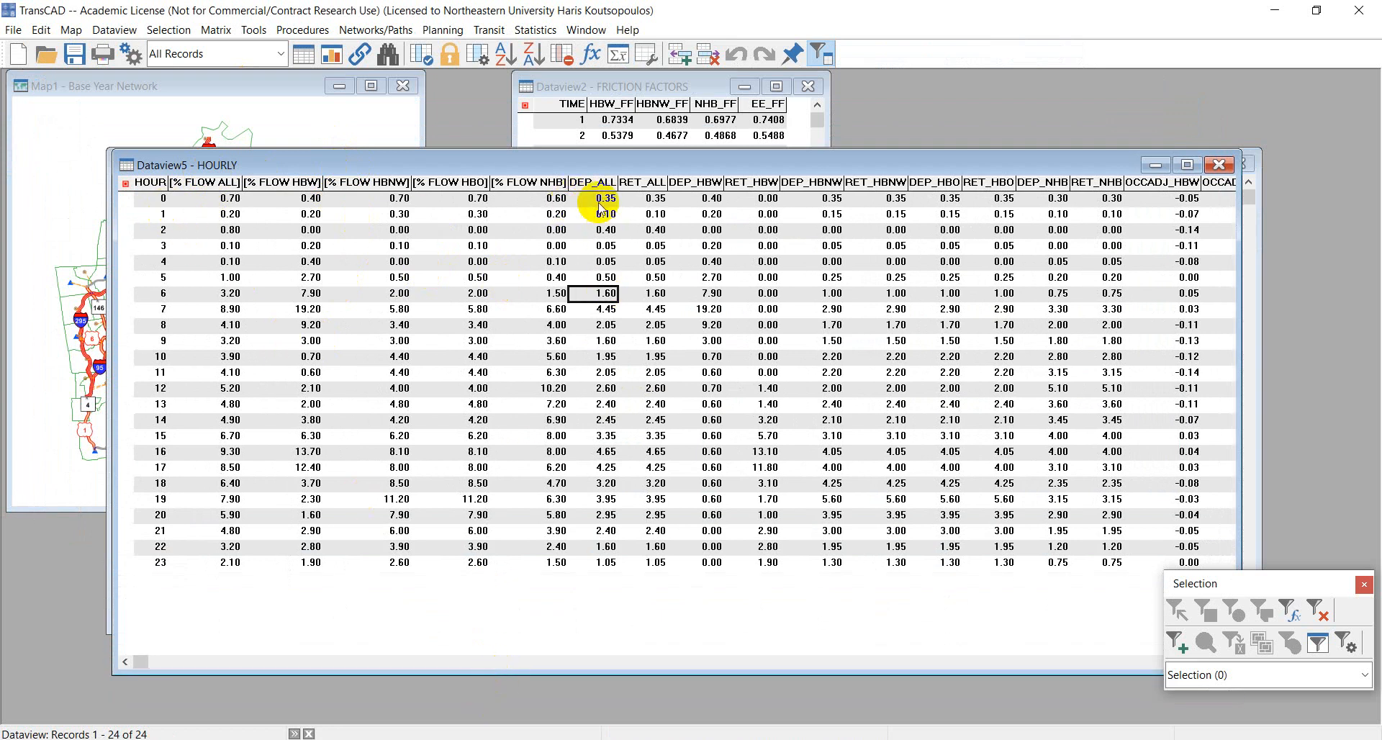
pyautogui.click(694, 209)
pyautogui.click(809, 201)
pyautogui.click(889, 198)
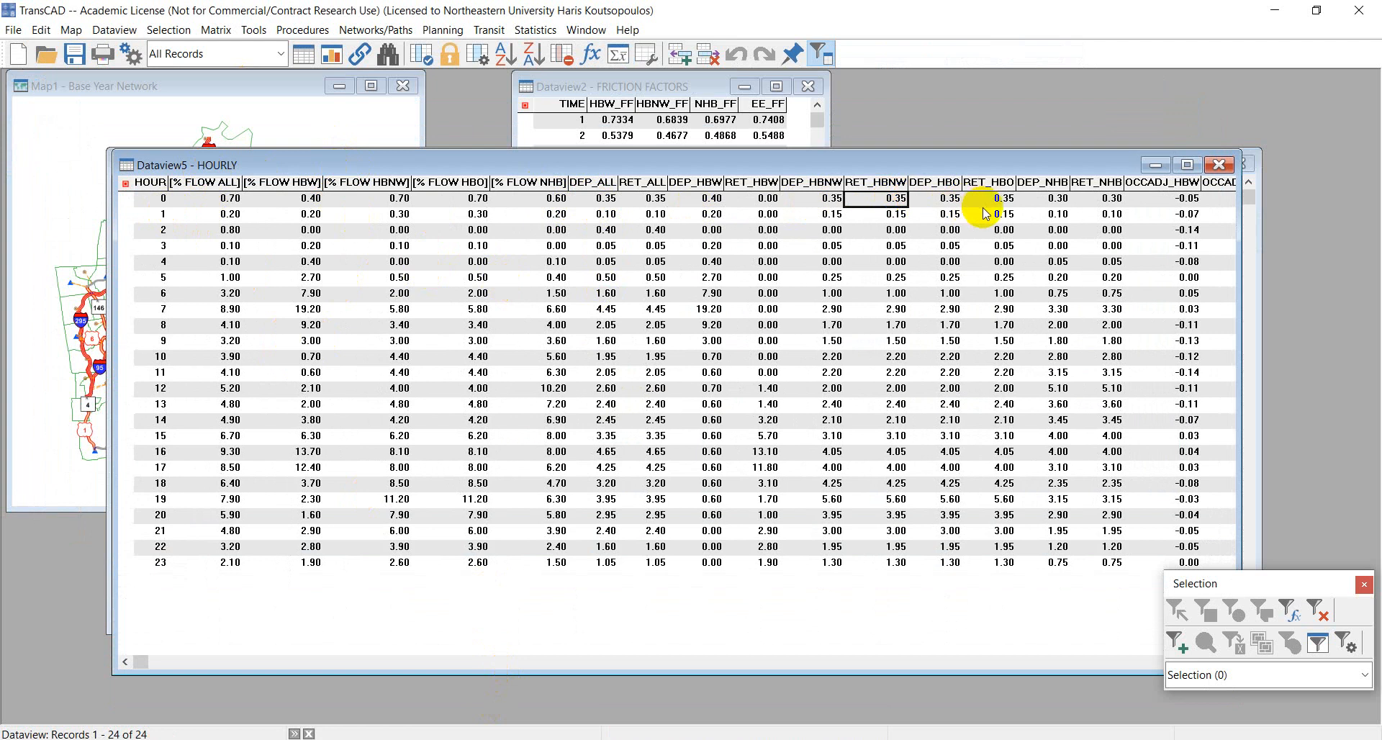
pyautogui.moveTo(152, 198); pyautogui.dragTo(123, 520)
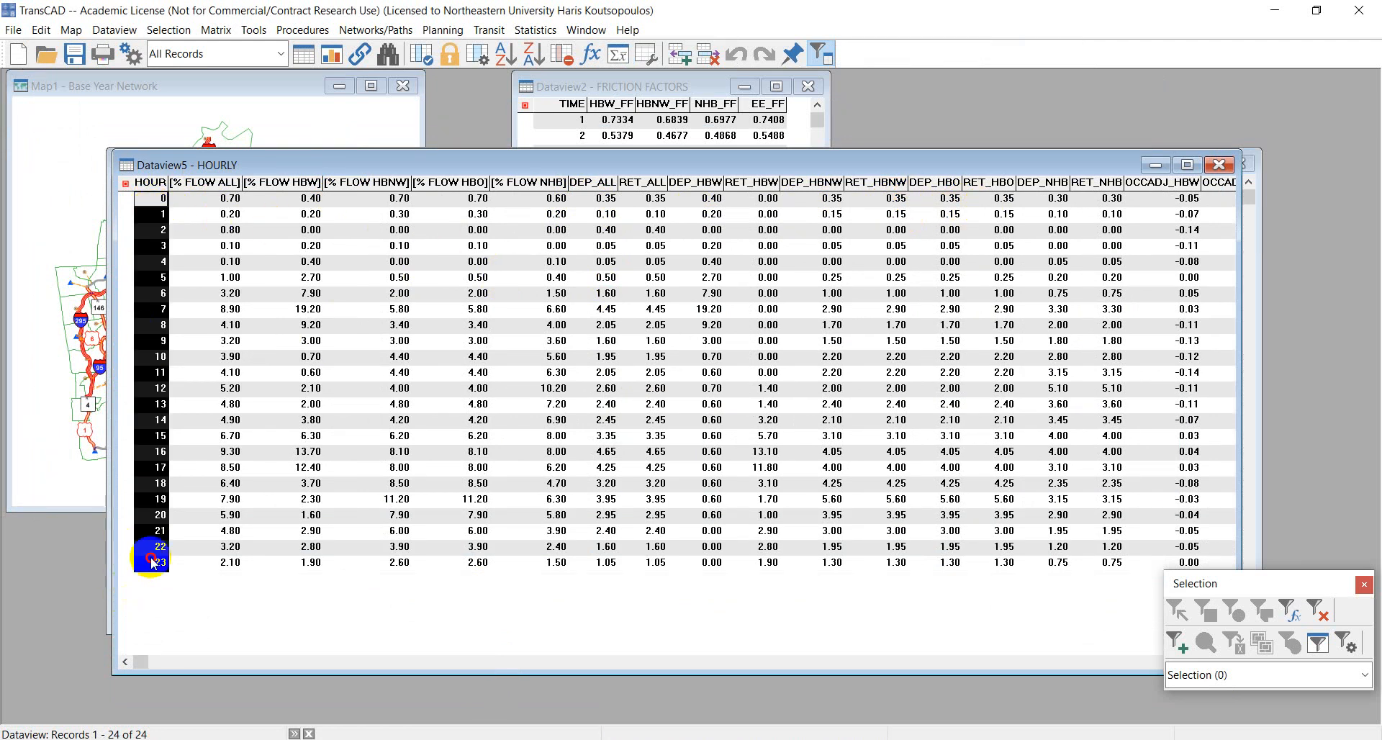
# Examine the home-based work departure and return percentages for hour 17 in the hourly table.
pyautogui.click(522, 452)
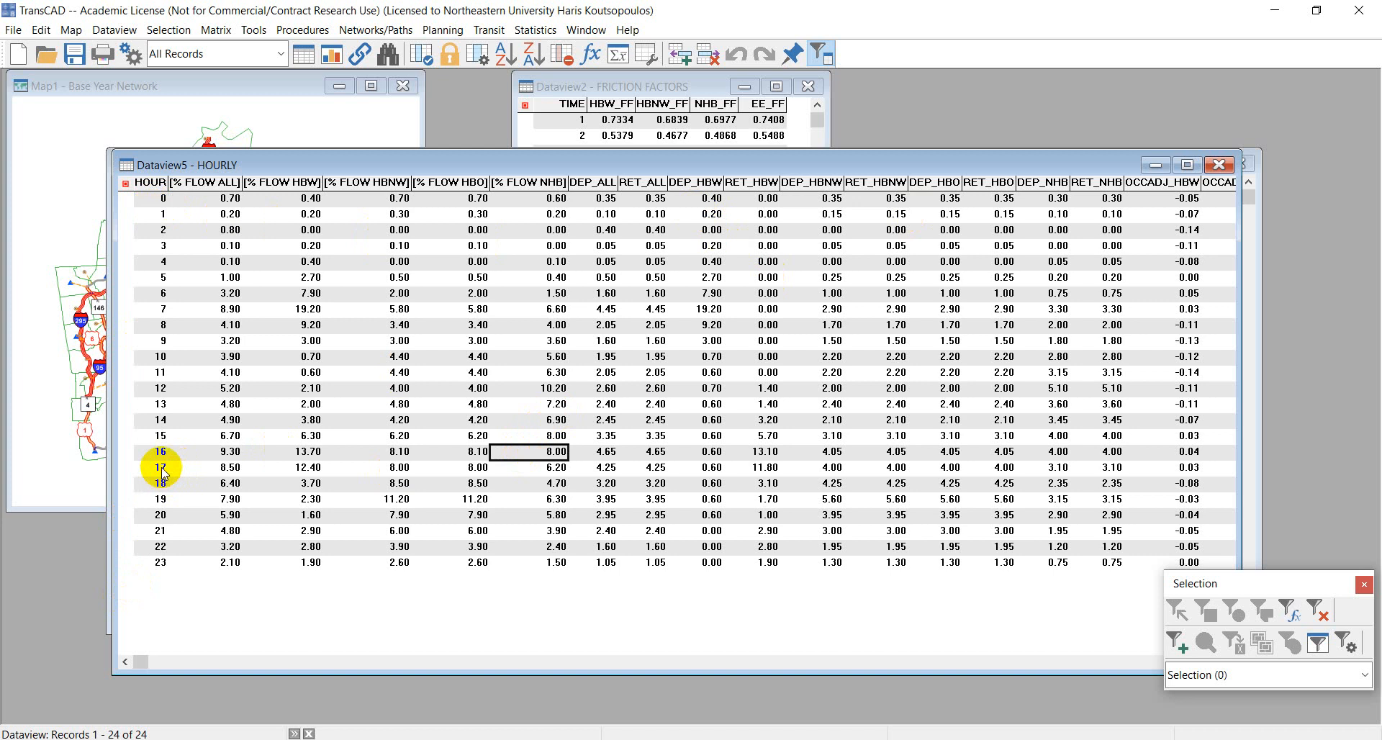
pyautogui.click(162, 468)
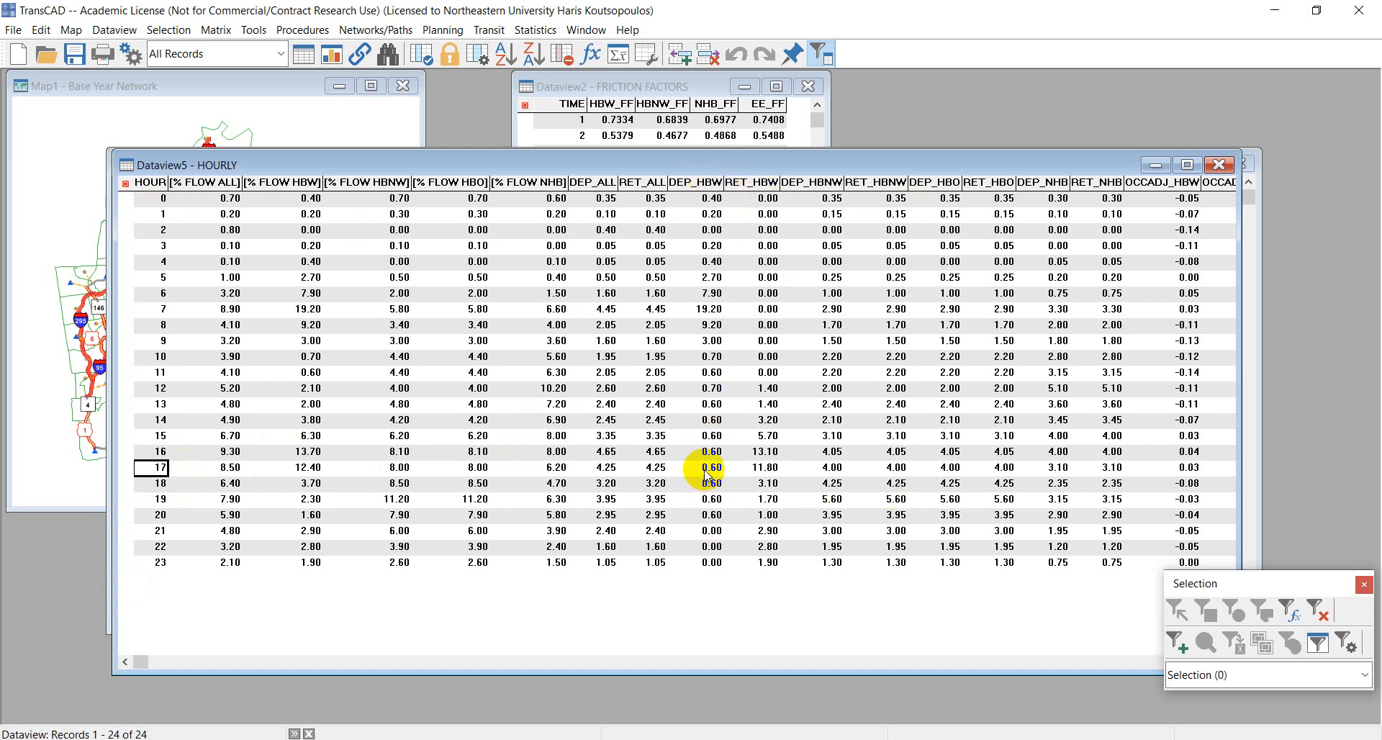
pyautogui.moveTo(707, 471); pyautogui.dragTo(755, 470)
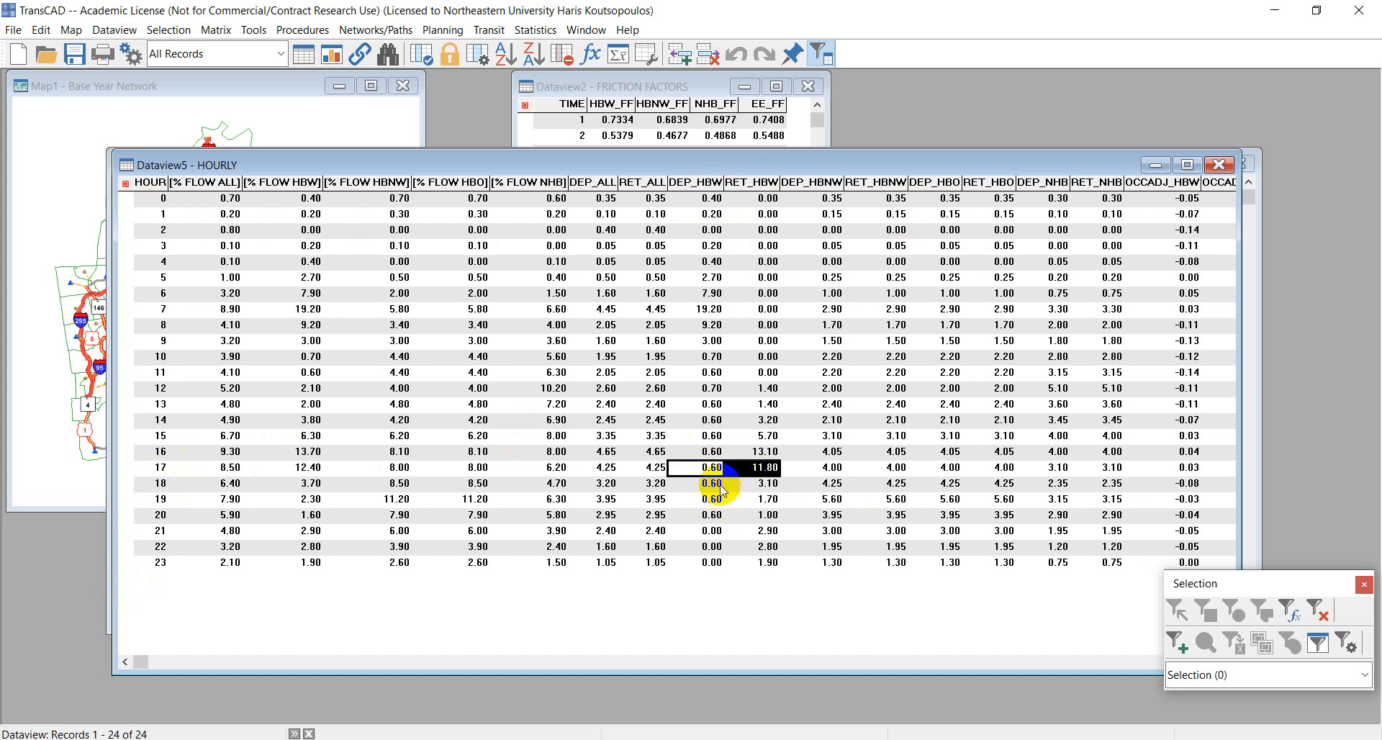
pyautogui.click(767, 474)
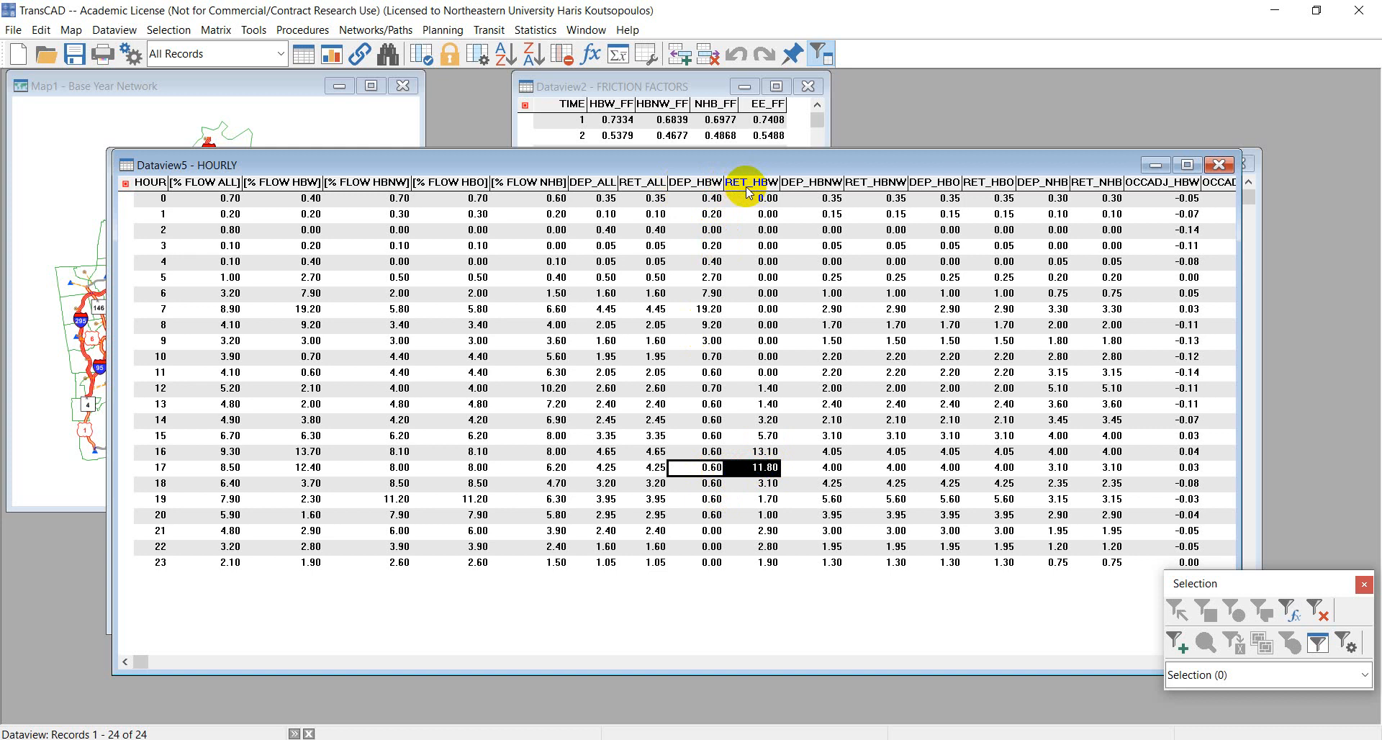
# Bring the HBW gravity matrix forward and start its P-A to O-D conversion, repositioning the settings dialog.
pyautogui.moveTo(719, 170); pyautogui.dragTo(719, 219)
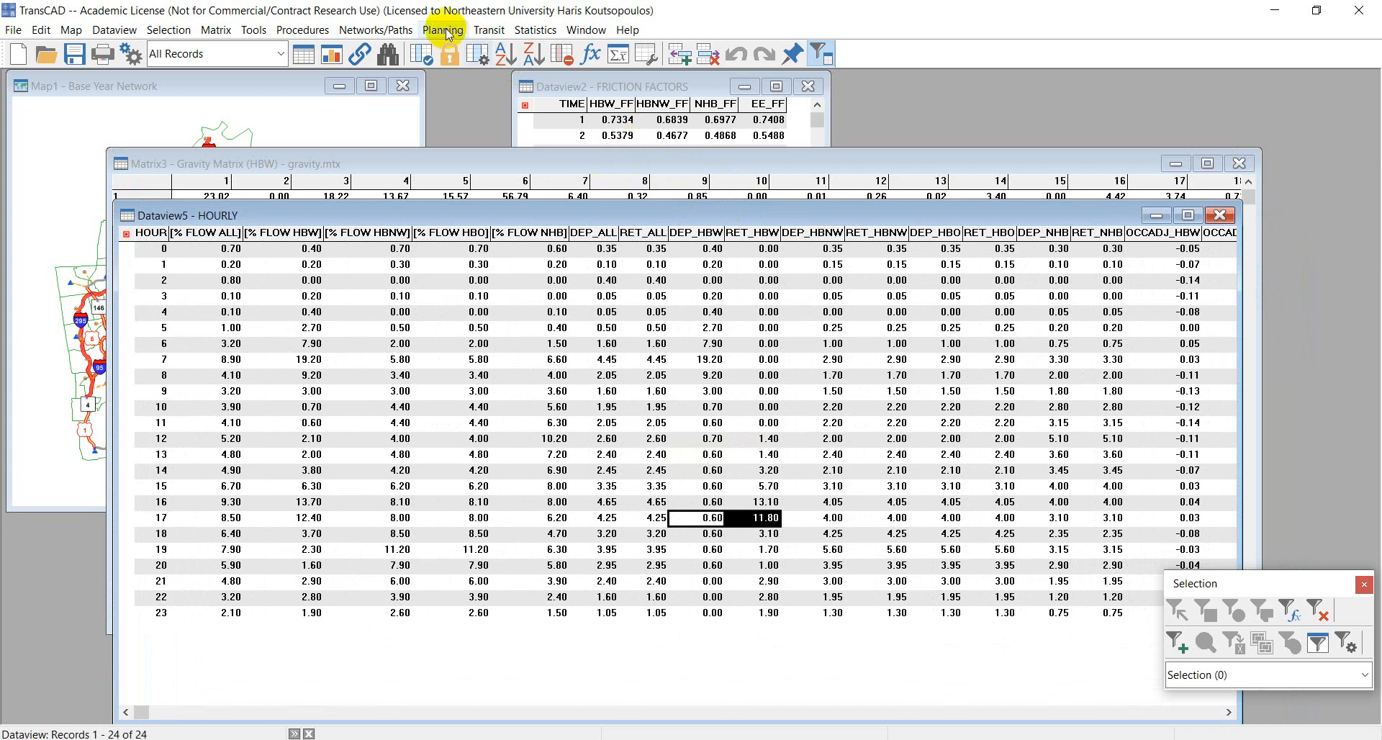
pyautogui.click(438, 158)
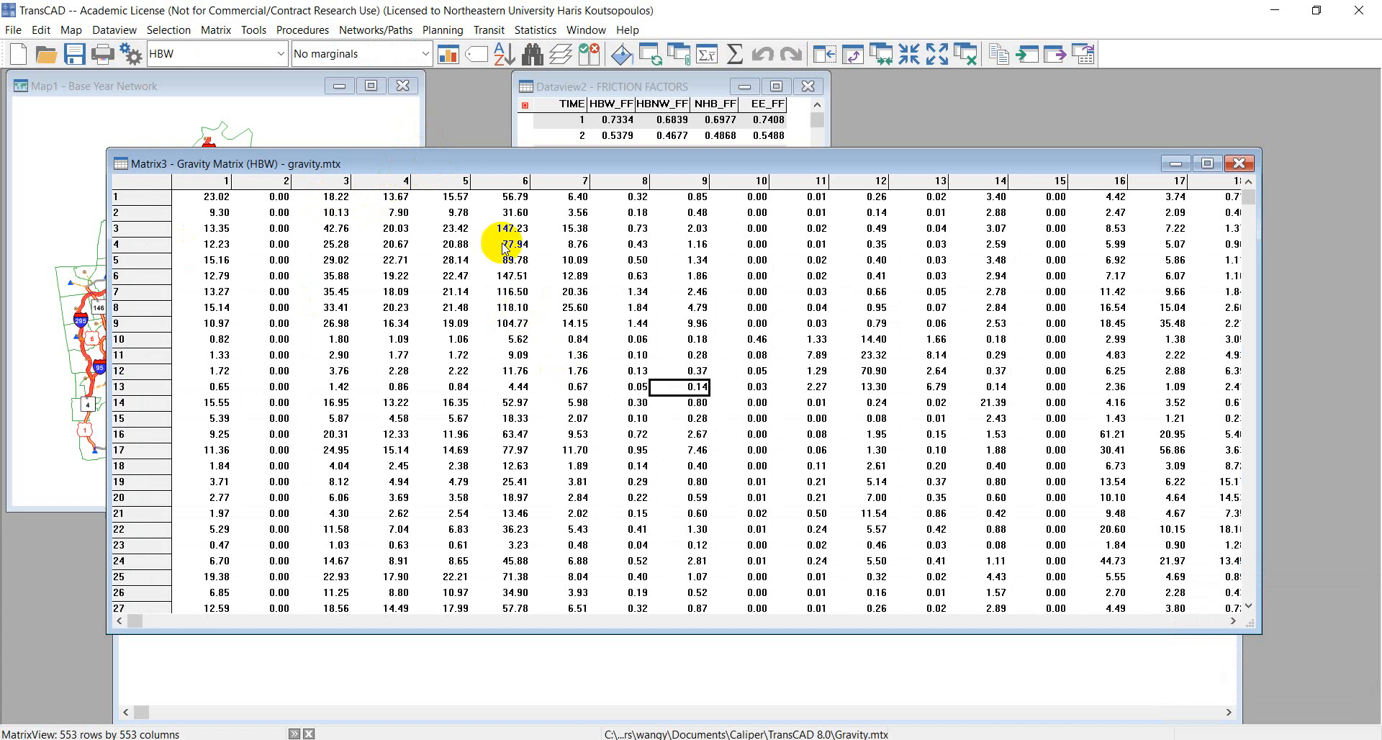
pyautogui.click(458, 33)
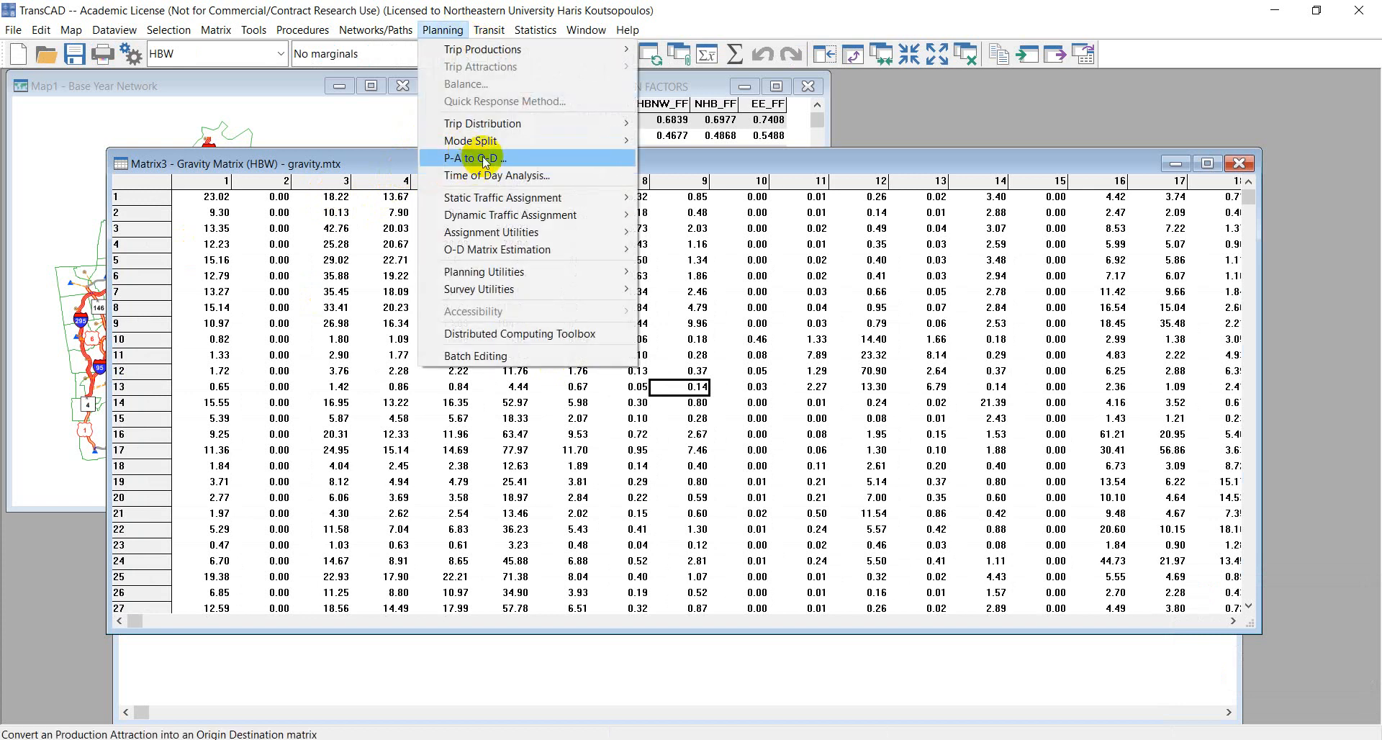
pyautogui.click(525, 159)
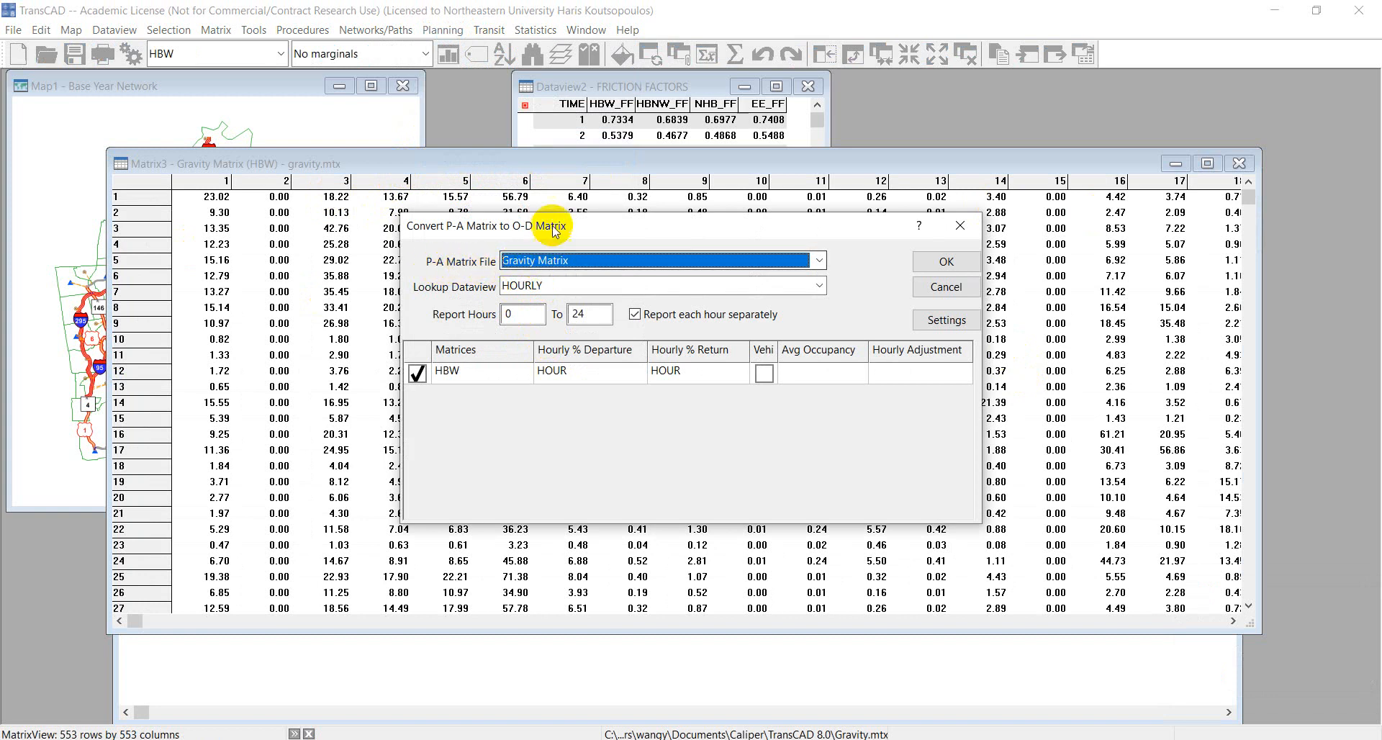
pyautogui.moveTo(531, 225); pyautogui.dragTo(640, 272)
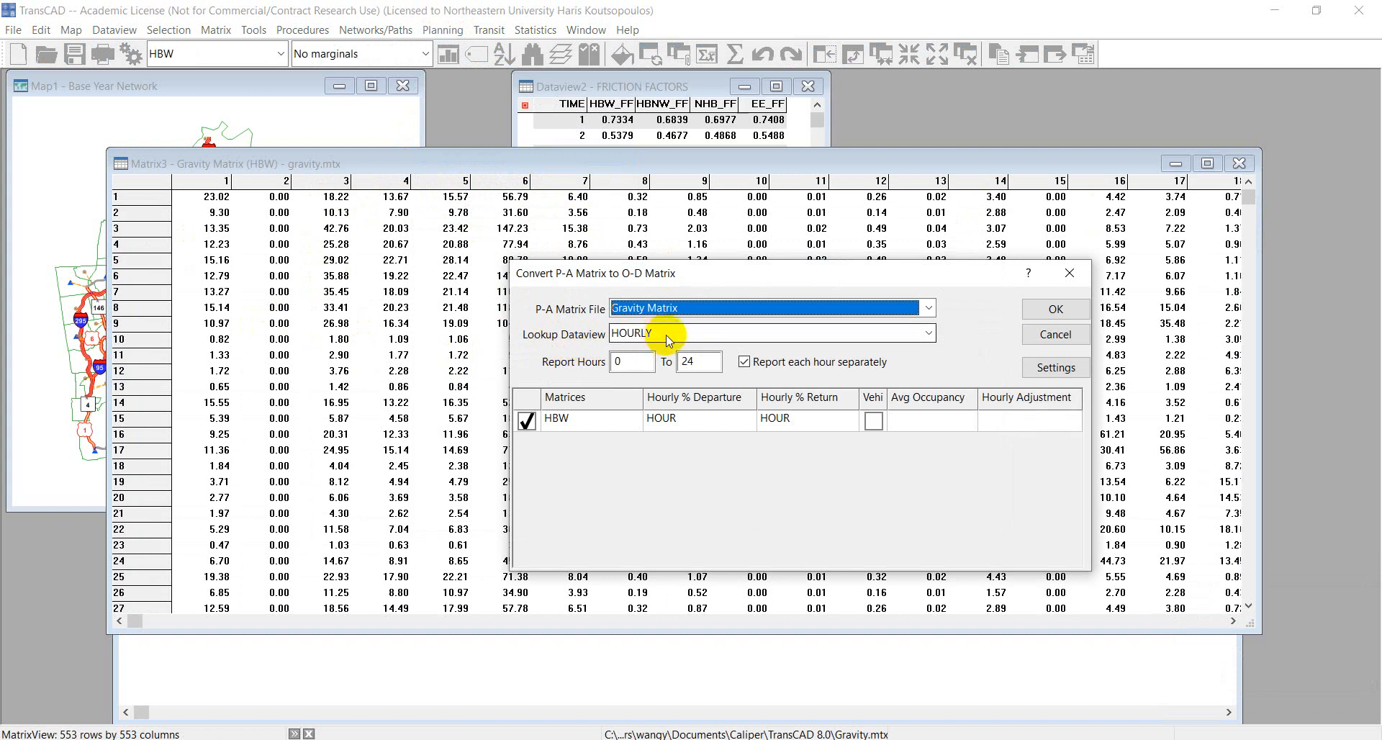
# Set the report hours of the P-A to O-D conversion to 17 to 18.
pyautogui.doubleClick(626, 367)
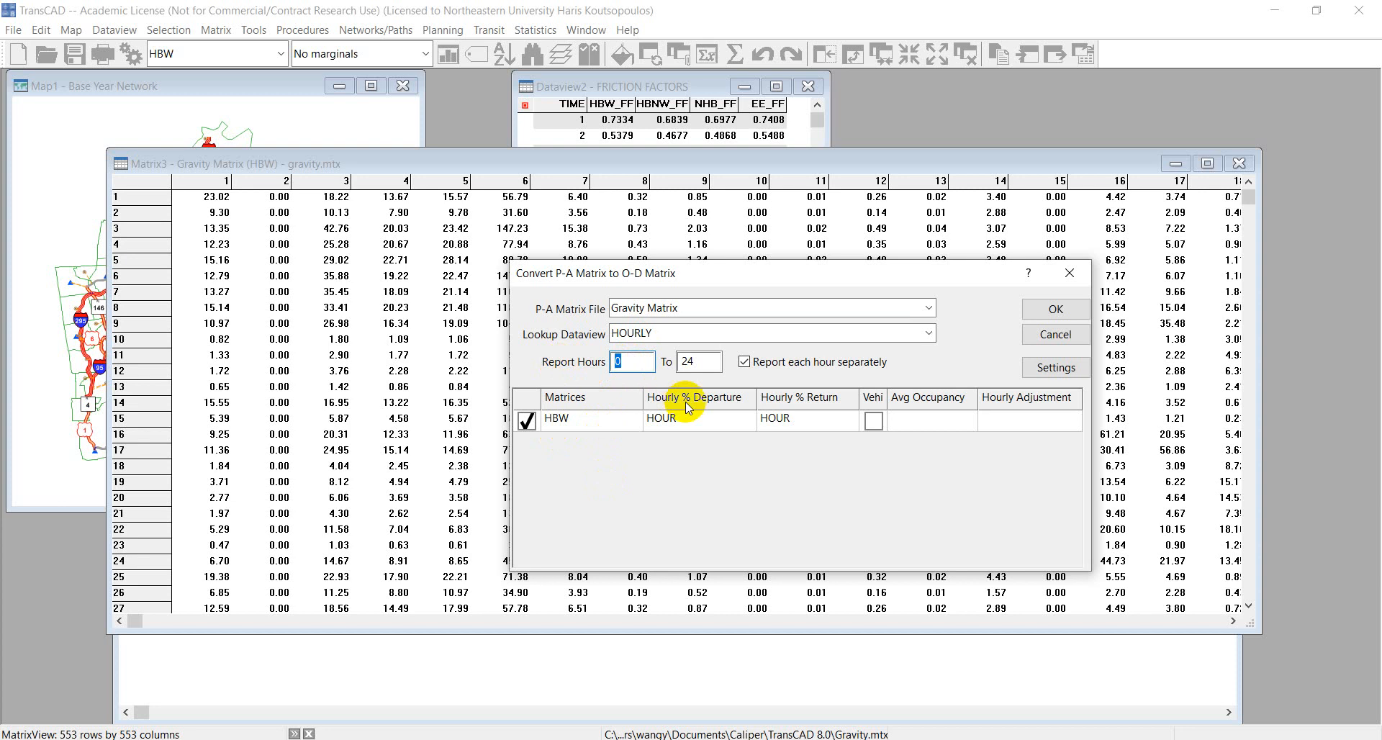
pyautogui.write('17')
pyautogui.click(698, 361)
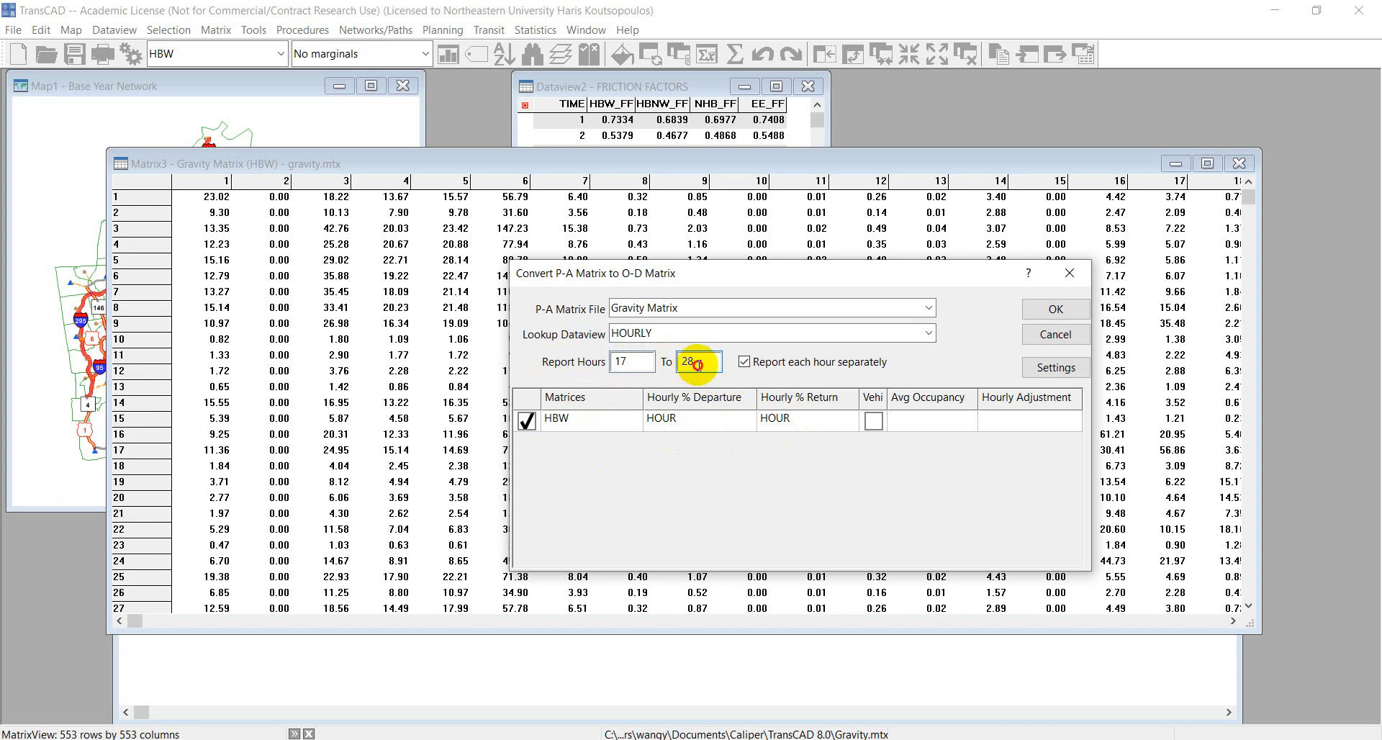
pyautogui.moveTo(699, 364); pyautogui.dragTo(661, 363)
pyautogui.write('18')
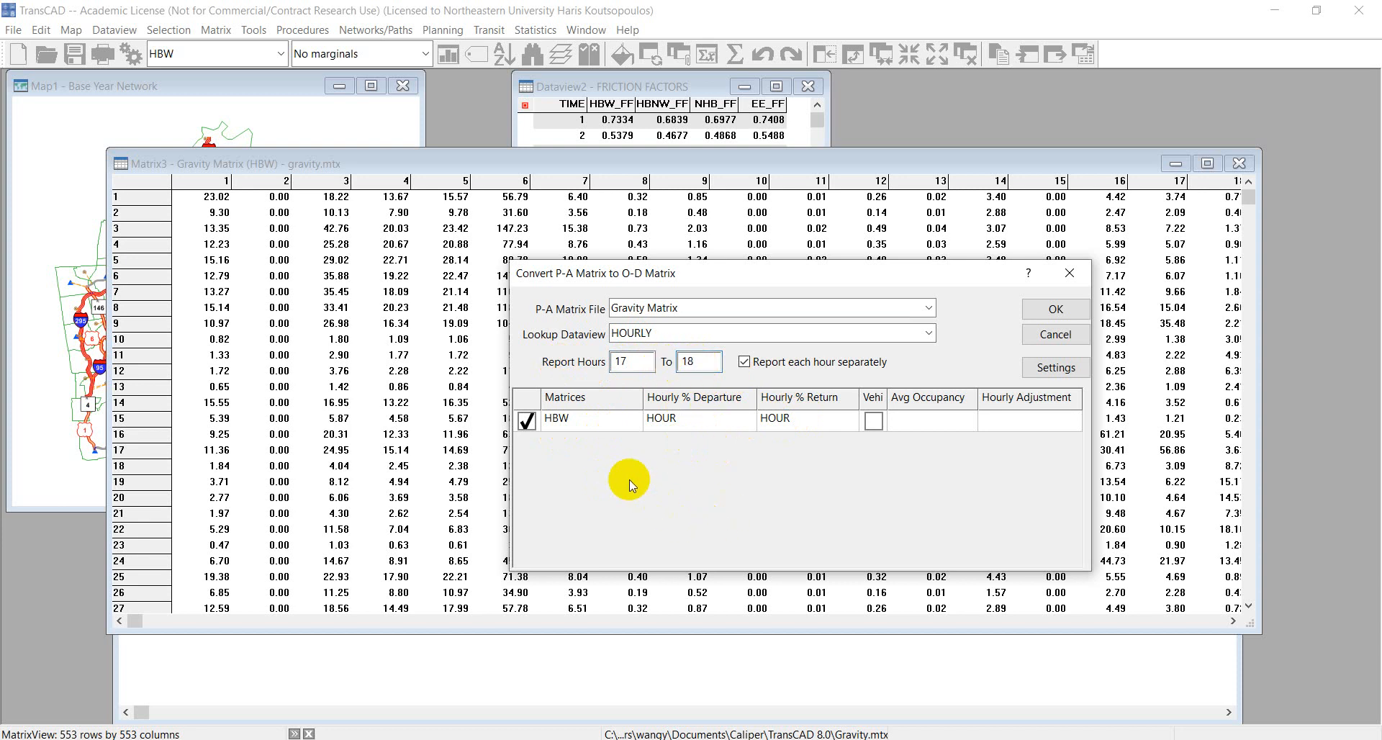
# Assign DEP_HBW as the hourly departure percentage for the HBW matrix, with RET_HBW for return.
pyautogui.click(556, 423)
pyautogui.click(665, 421)
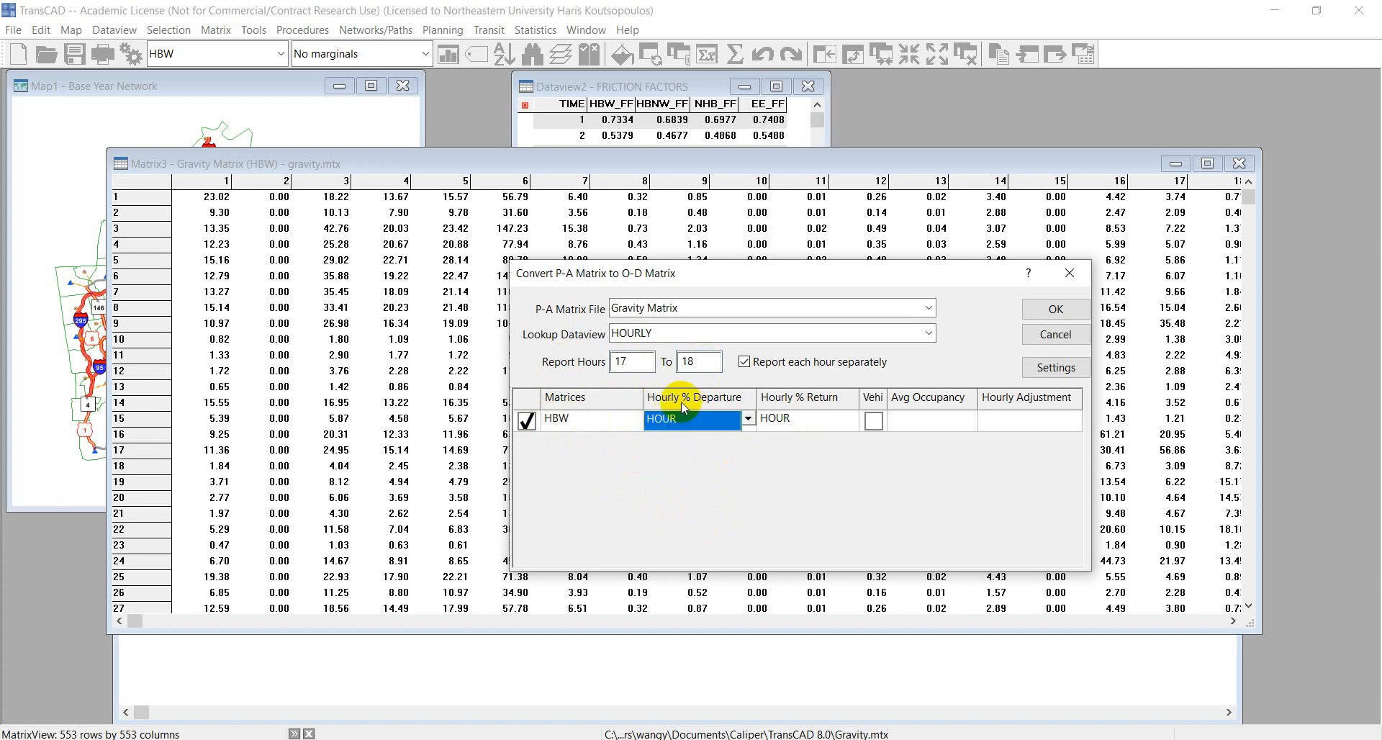
pyautogui.click(750, 421)
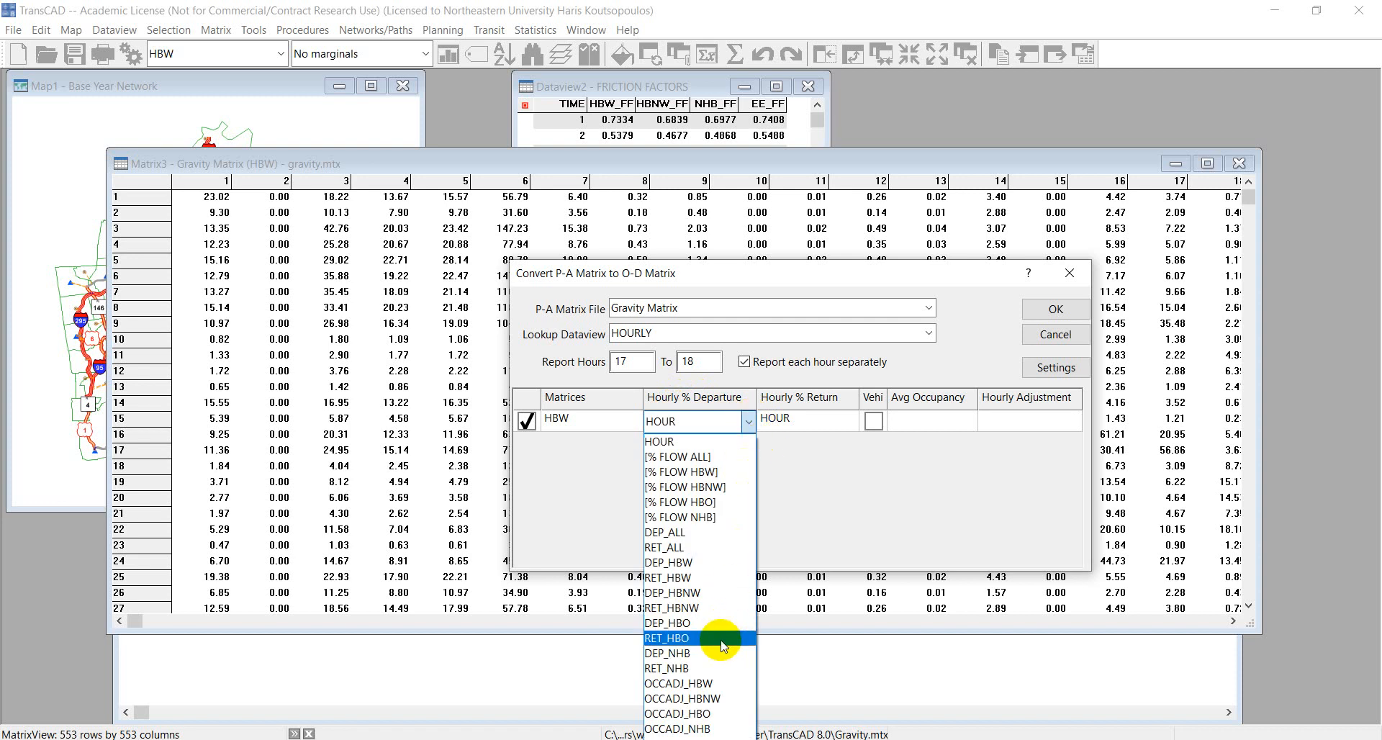
pyautogui.click(691, 562)
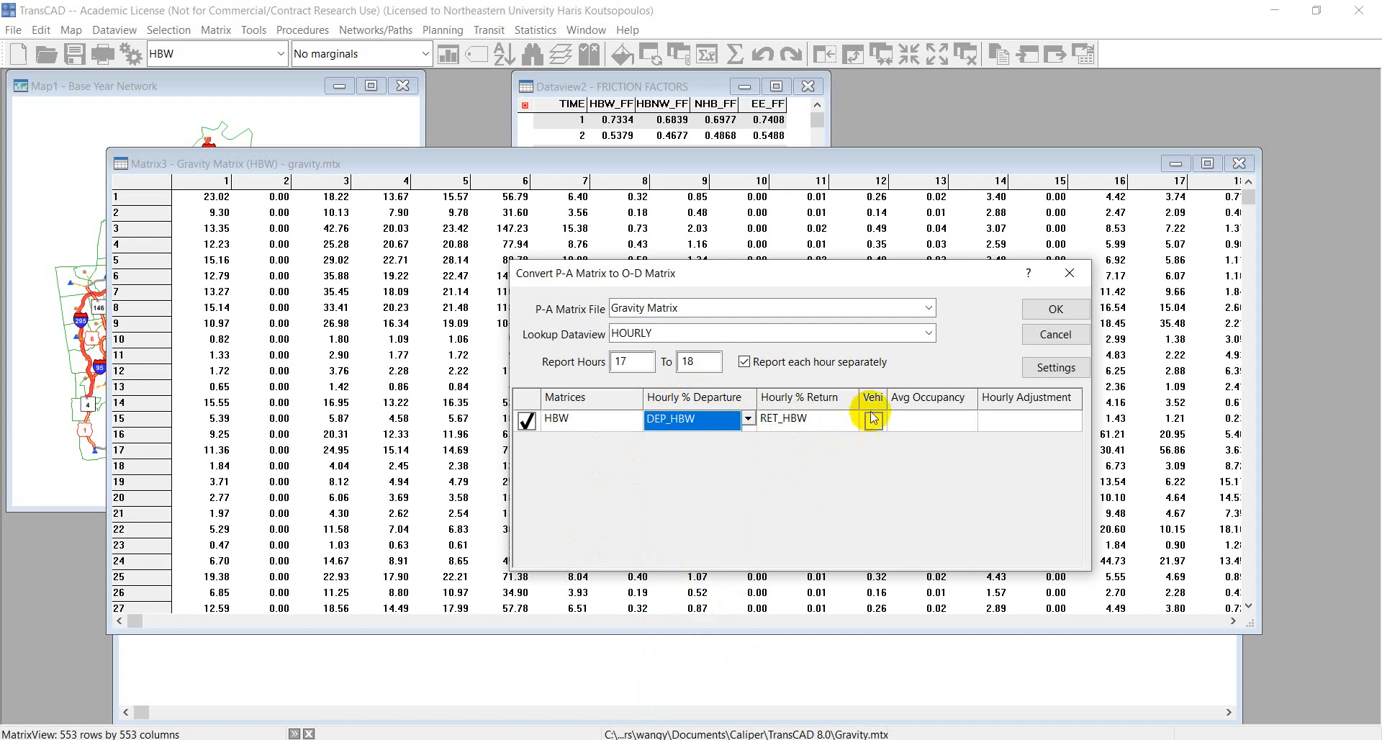
# Widen the conversion dialog and its Vehicle Trips column, and try the vehicle trips option for HBW before switching it off.
pyautogui.moveTo(887, 398); pyautogui.dragTo(917, 398)
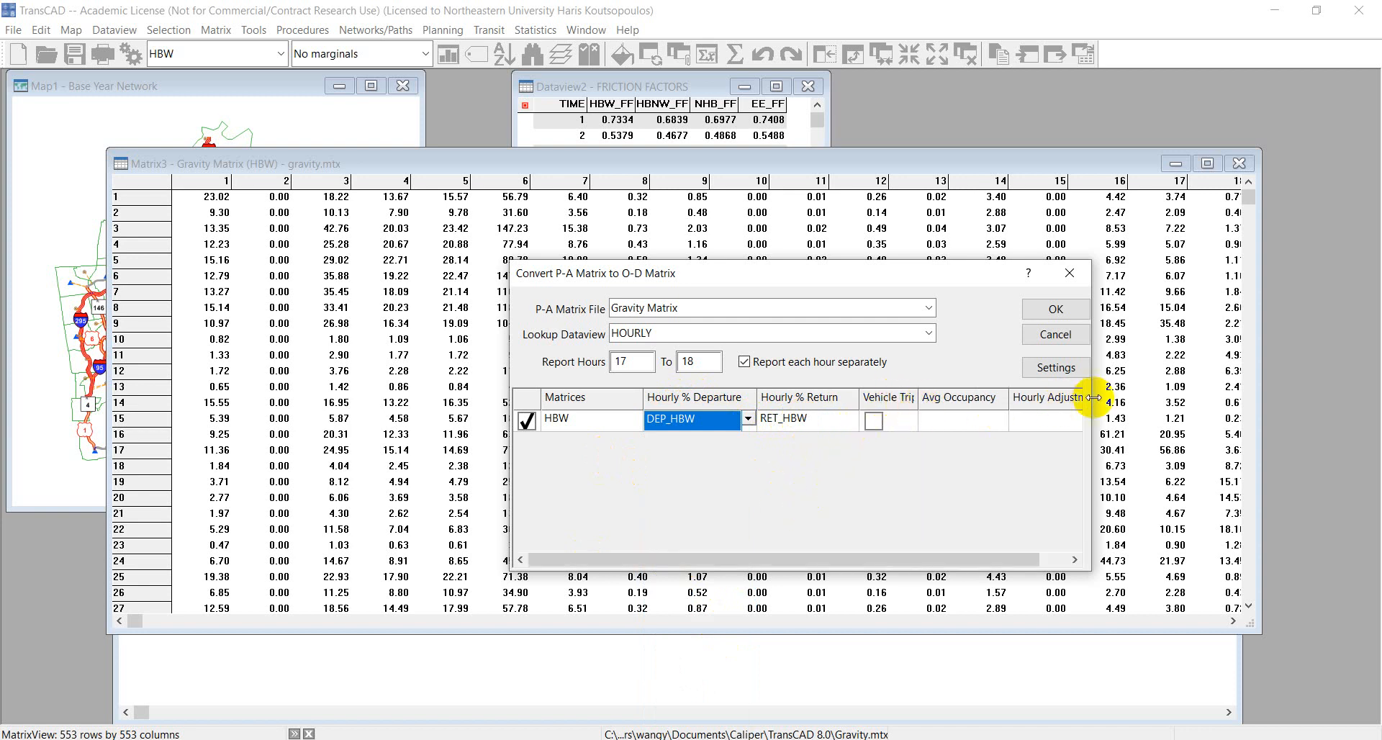
pyautogui.moveTo(1091, 402); pyautogui.dragTo(1203, 402)
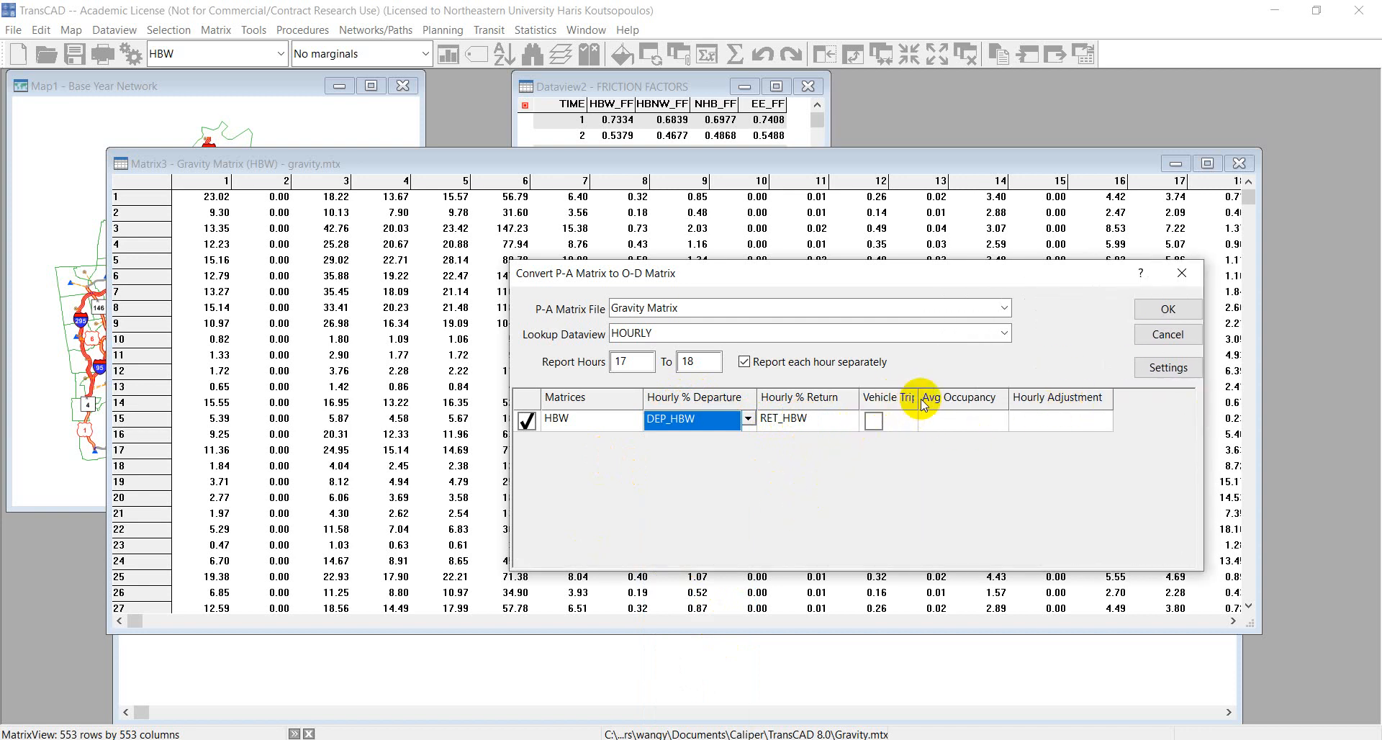
pyautogui.moveTo(917, 398); pyautogui.dragTo(933, 398)
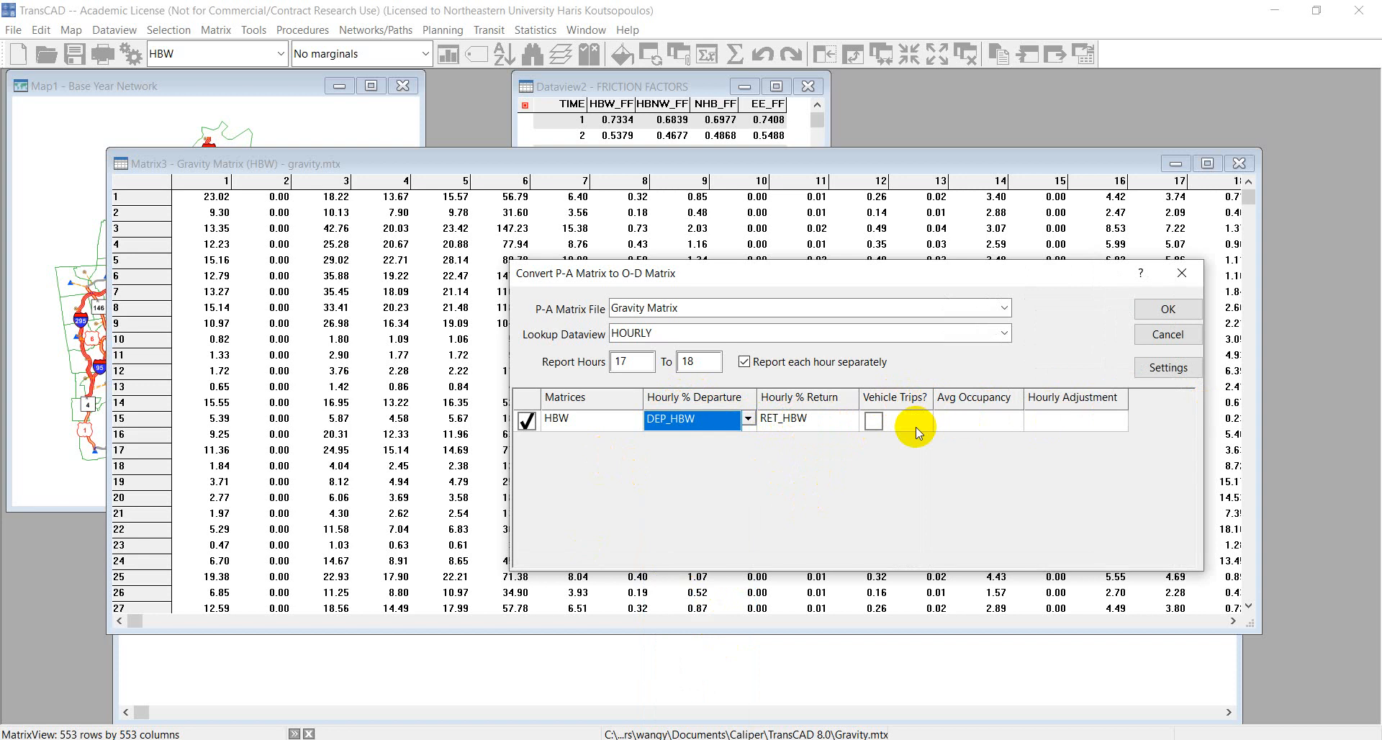
pyautogui.click(873, 421)
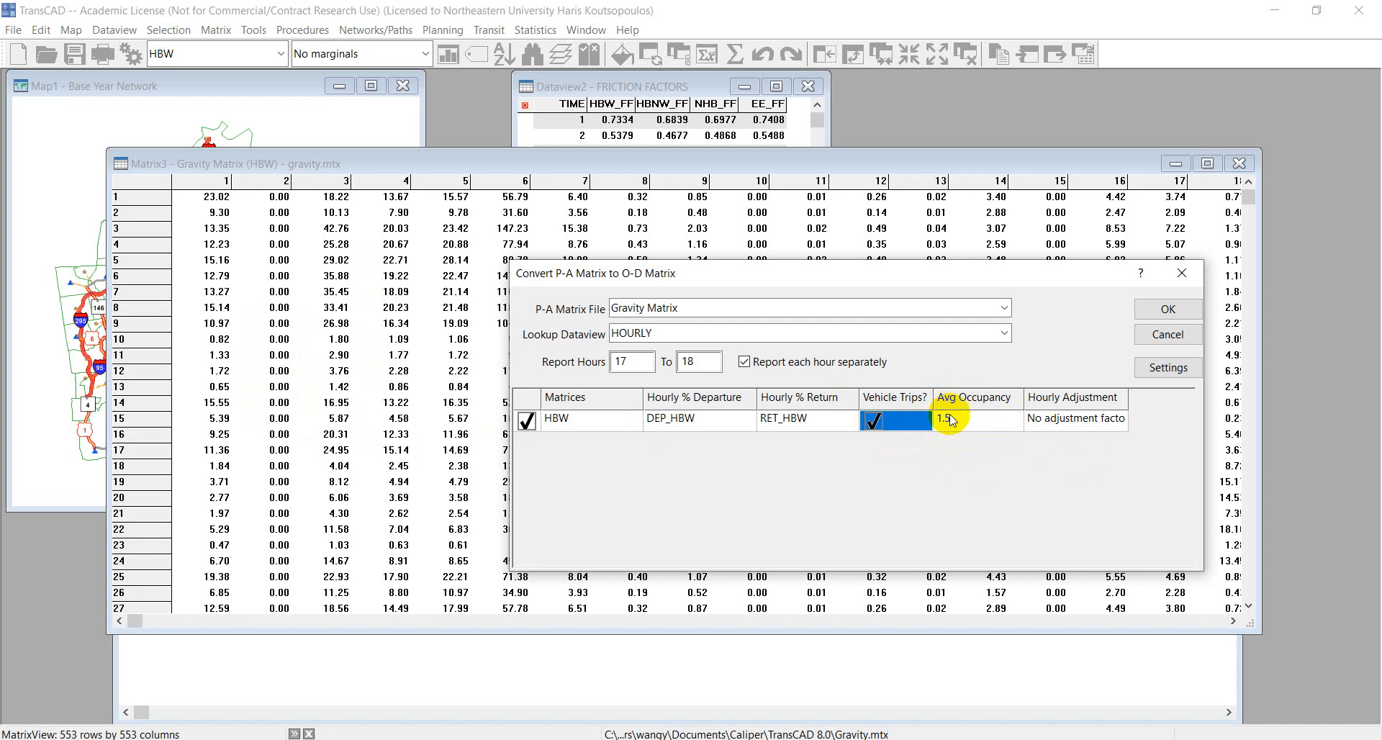
pyautogui.click(885, 430)
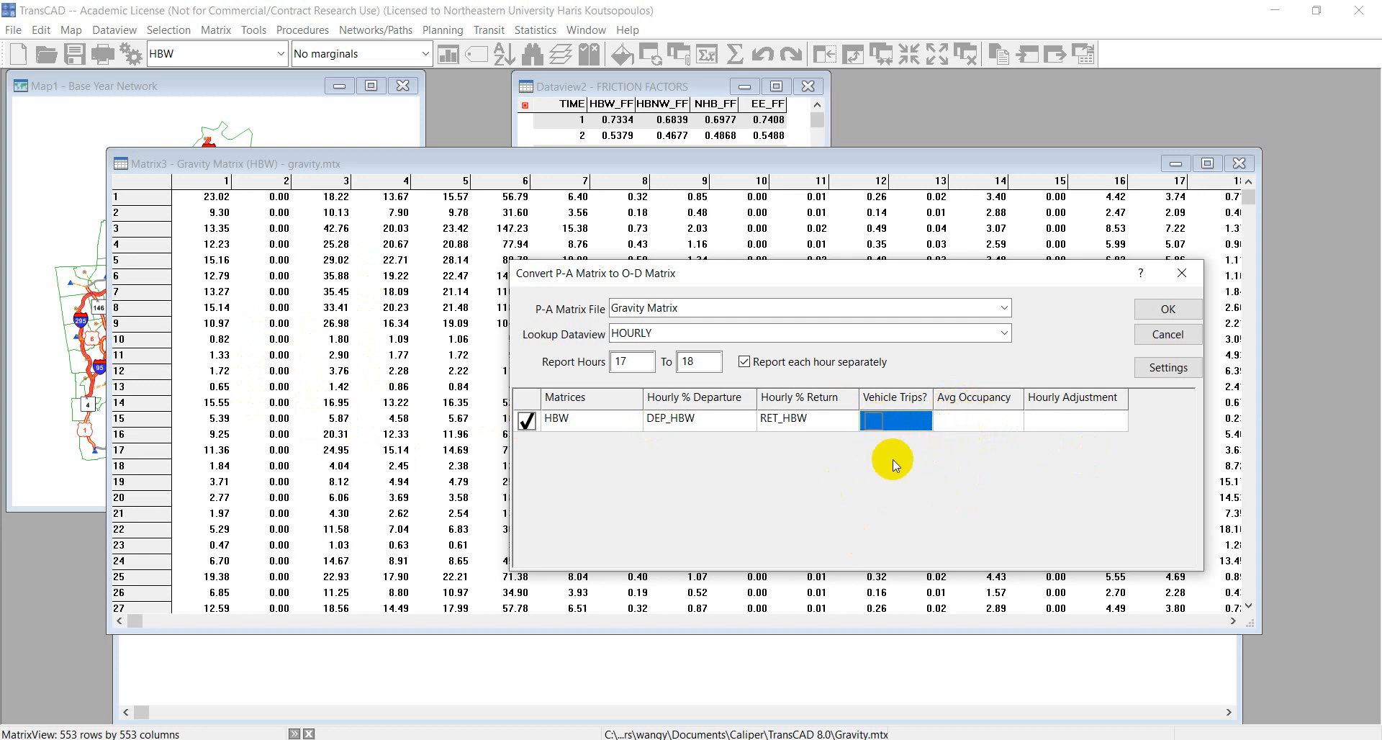
# Run the P-A to O-D conversion, overwriting the existing PA2OD.mtx output, and dismiss the results summary.
pyautogui.click(1183, 309)
pyautogui.click(908, 267)
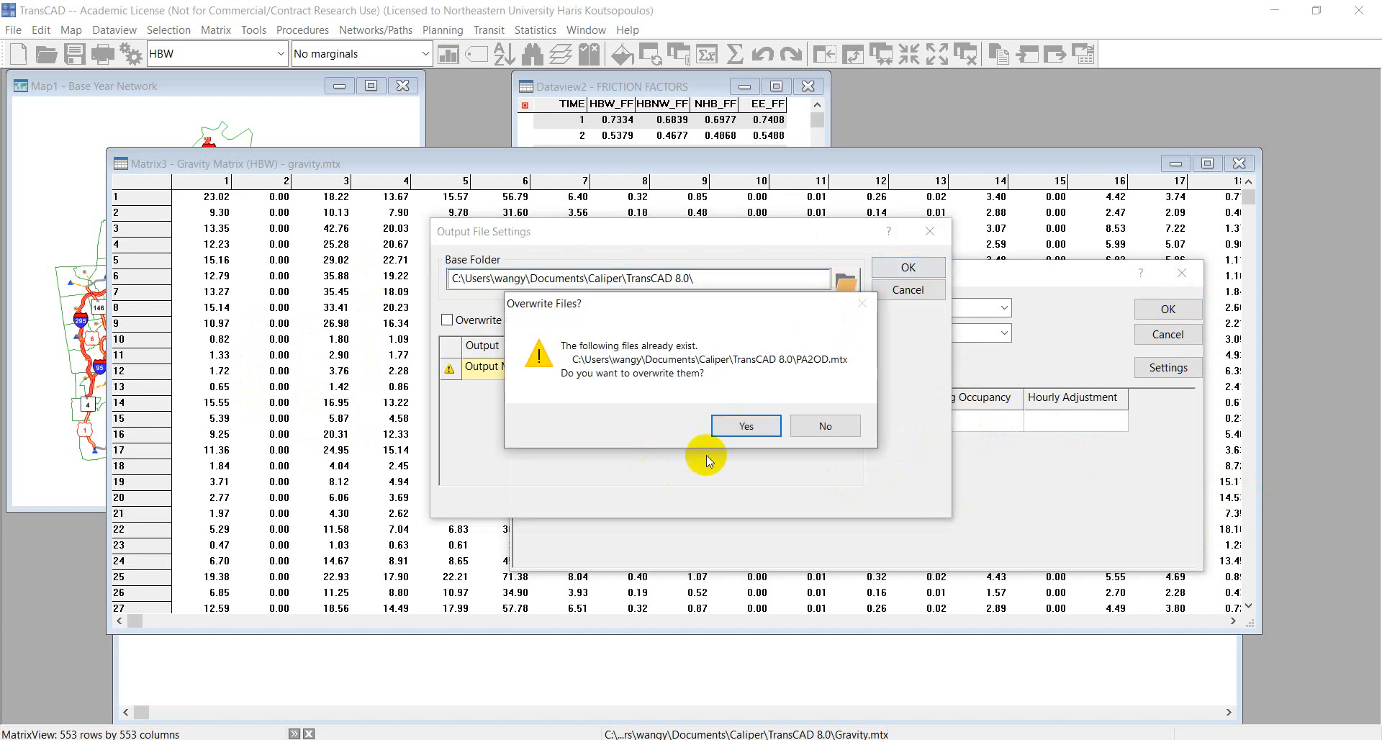
pyautogui.click(667, 425)
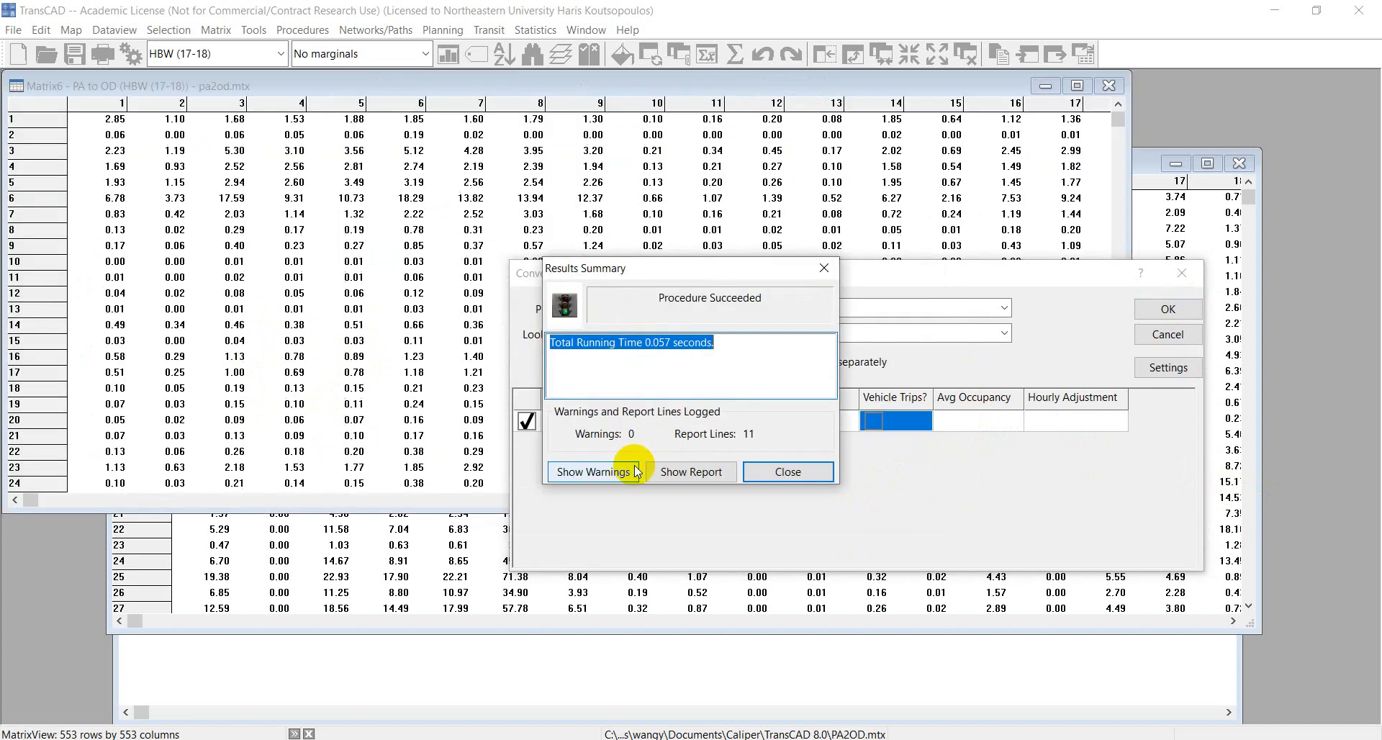
pyautogui.click(783, 472)
# Minimize the friction factors dataview and tile the remaining windows, including the gravity and PA to OD matrices.
pyautogui.moveTo(317, 85); pyautogui.dragTo(473, 252)
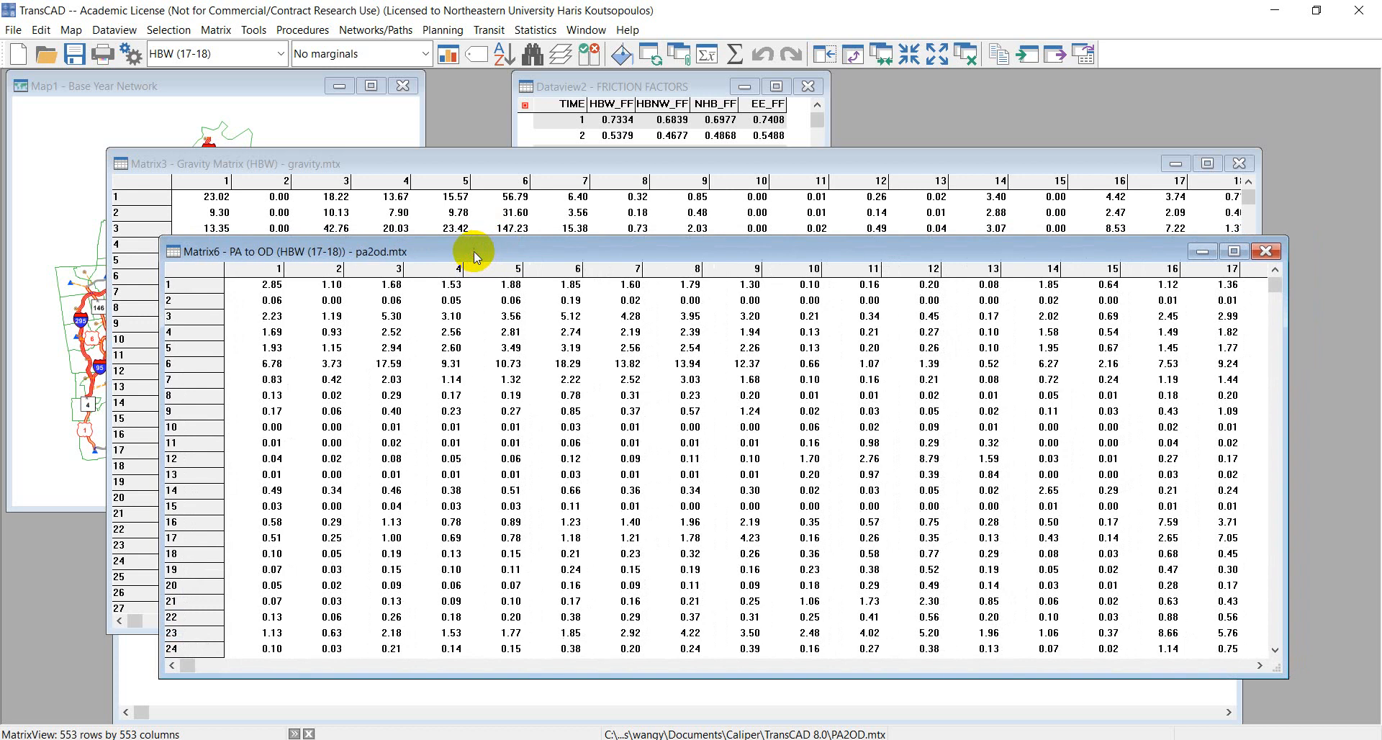
pyautogui.click(647, 85)
pyautogui.click(744, 86)
pyautogui.moveTo(580, 162); pyautogui.dragTo(618, 307)
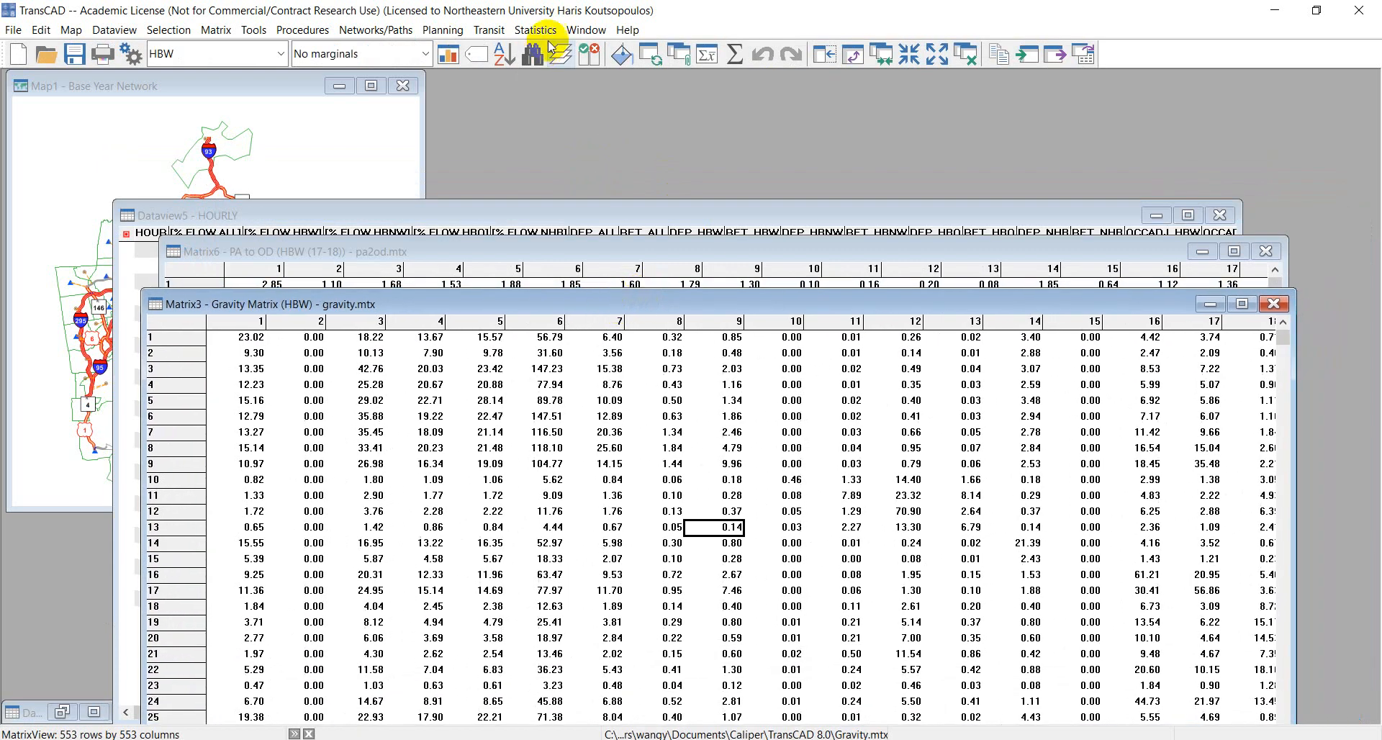
pyautogui.click(585, 30)
pyautogui.click(619, 74)
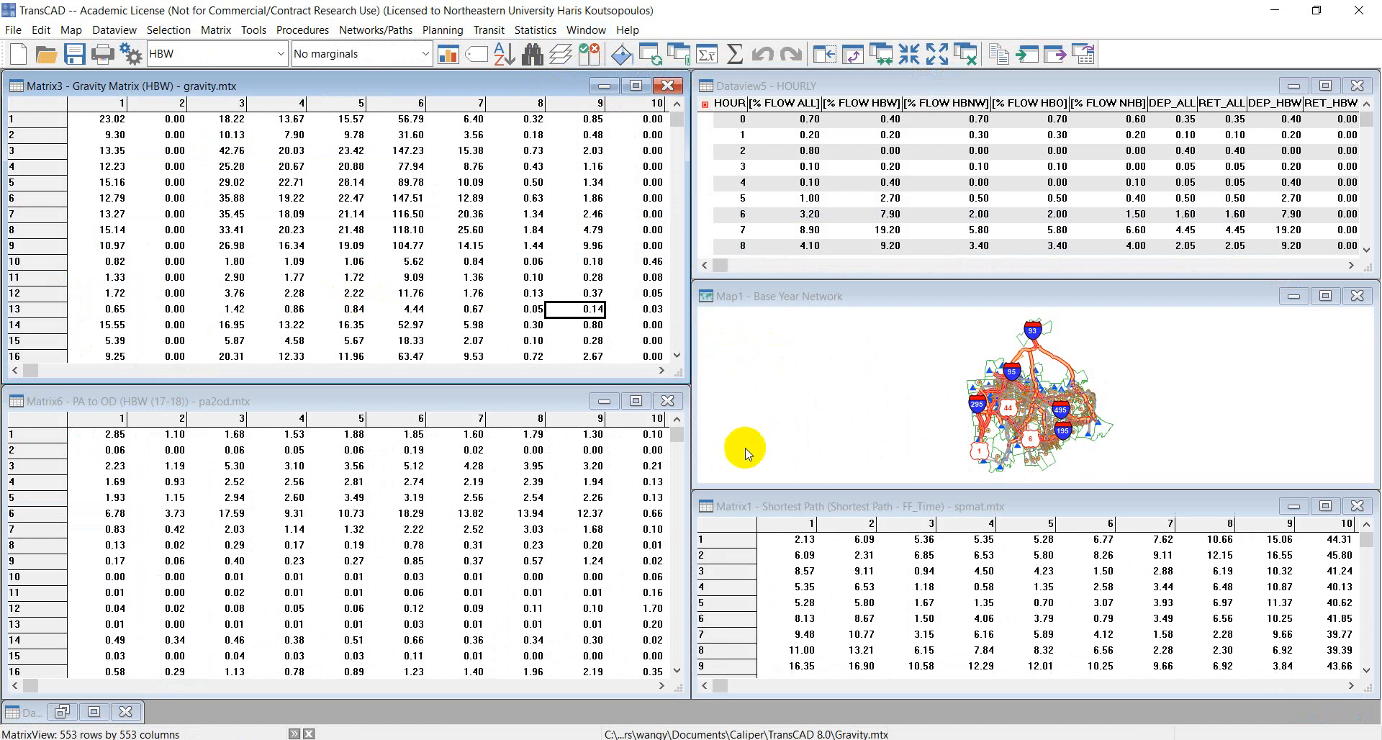
# Minimize the shortest path matrix and tile the remaining windows again.
pyautogui.click(795, 506)
pyautogui.click(1293, 506)
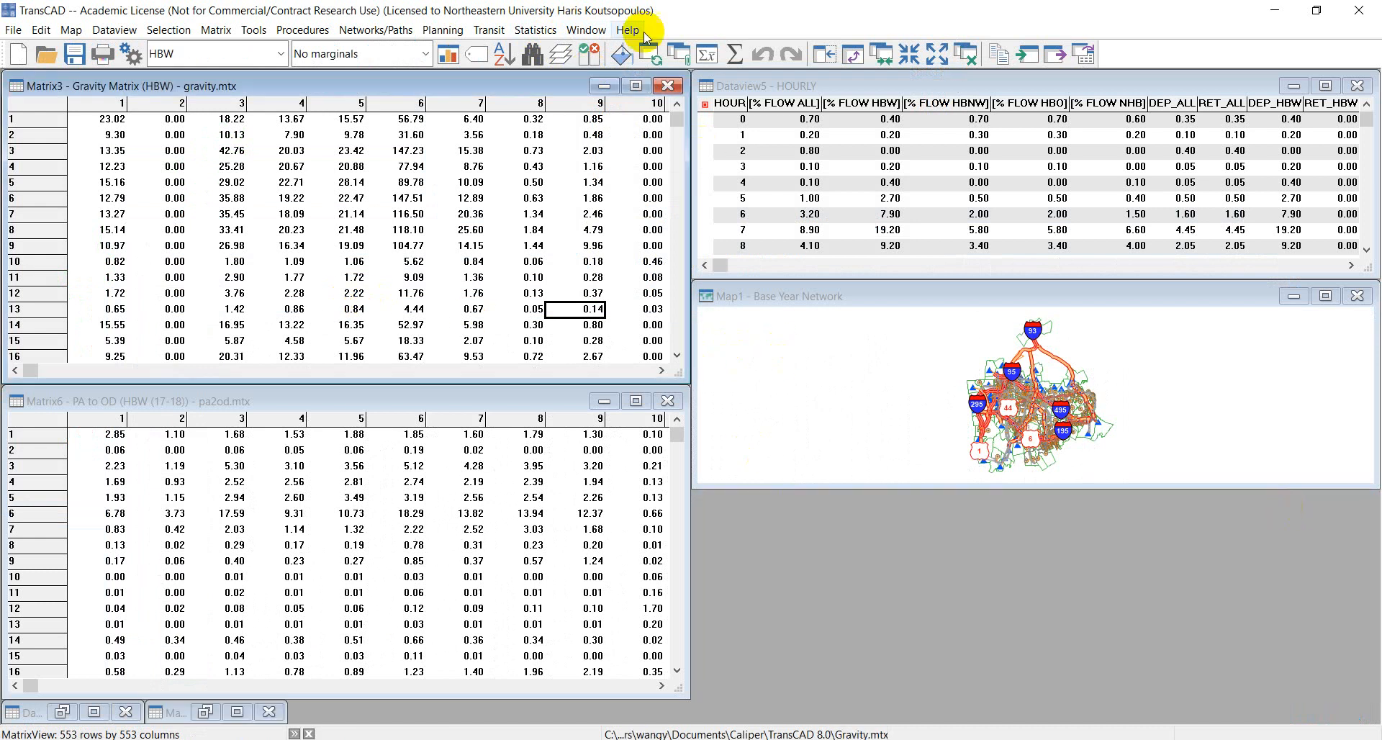
pyautogui.click(585, 29)
pyautogui.click(619, 74)
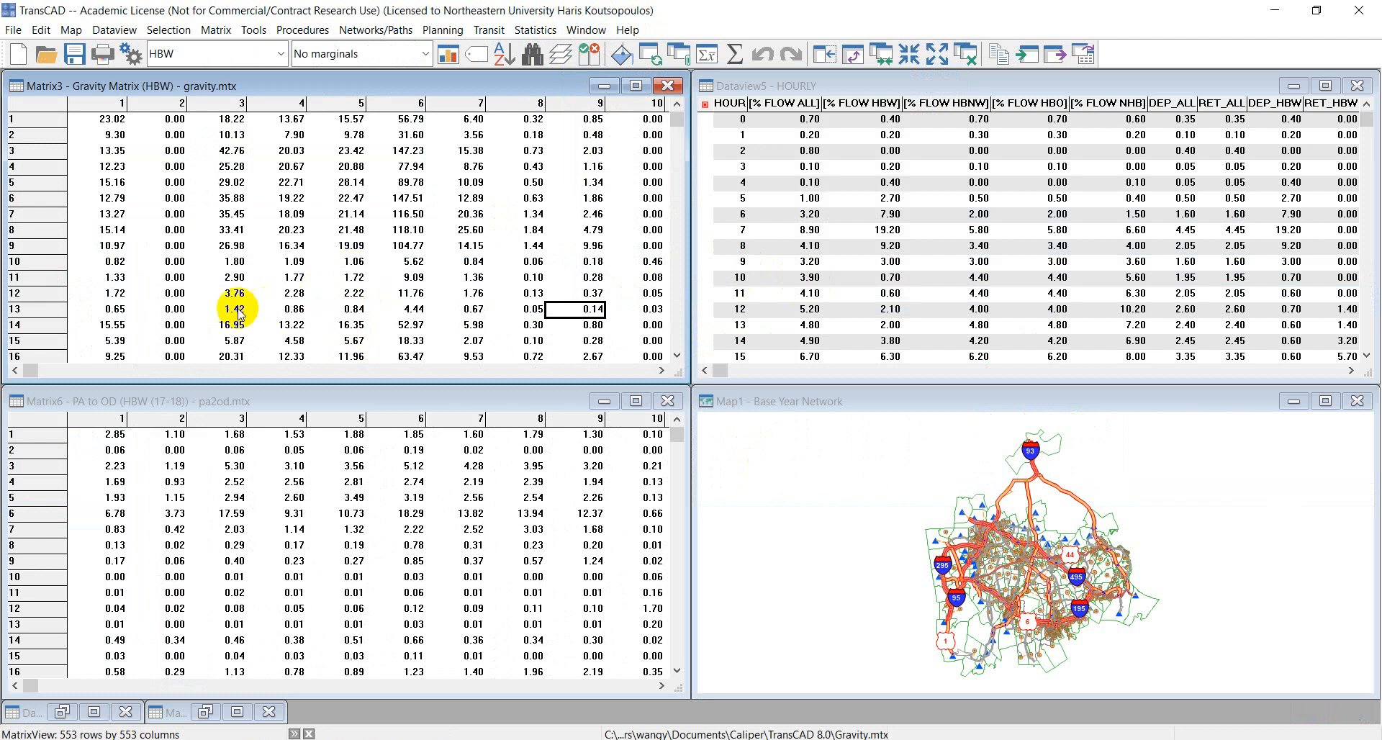
# Compare the cell for zone 14 to zone 6 in the PA to OD matrix and the HBW gravity matrix.
pyautogui.click(119, 408)
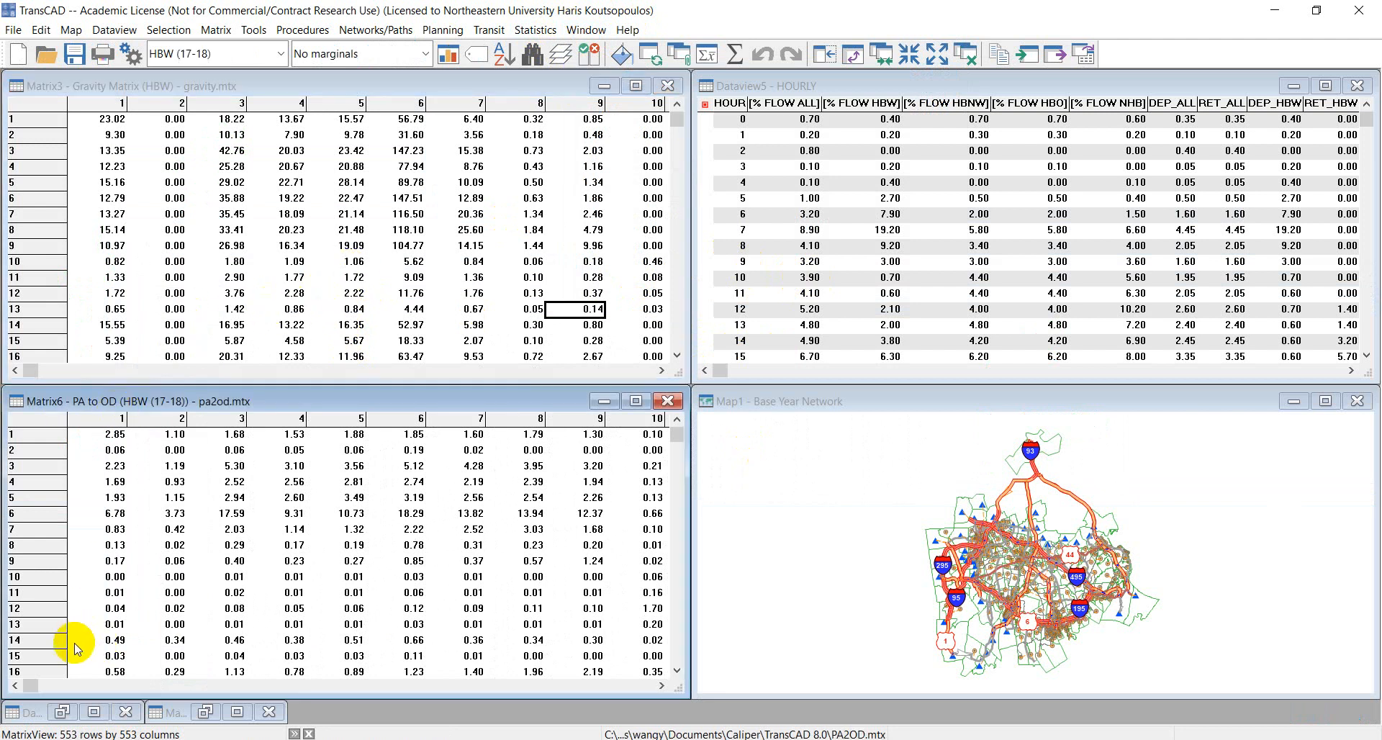
pyautogui.click(417, 639)
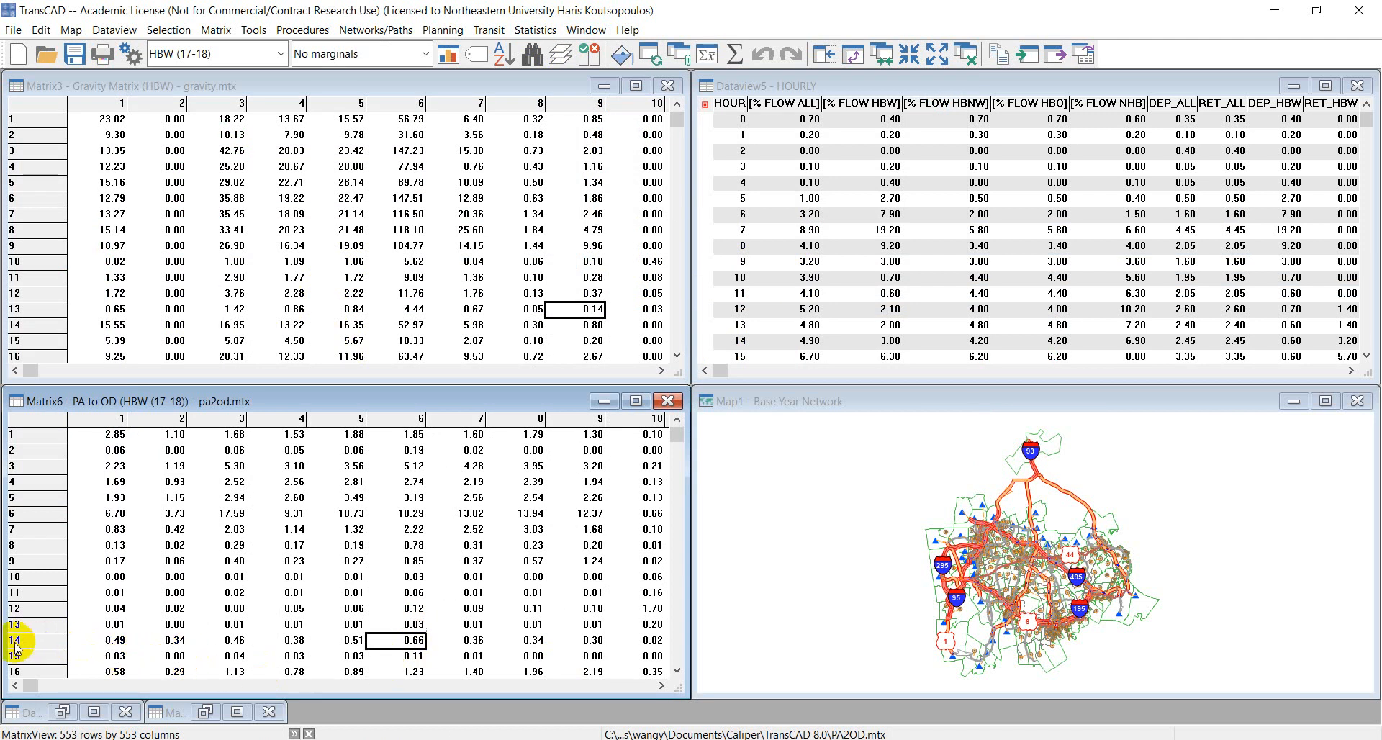
pyautogui.click(410, 640)
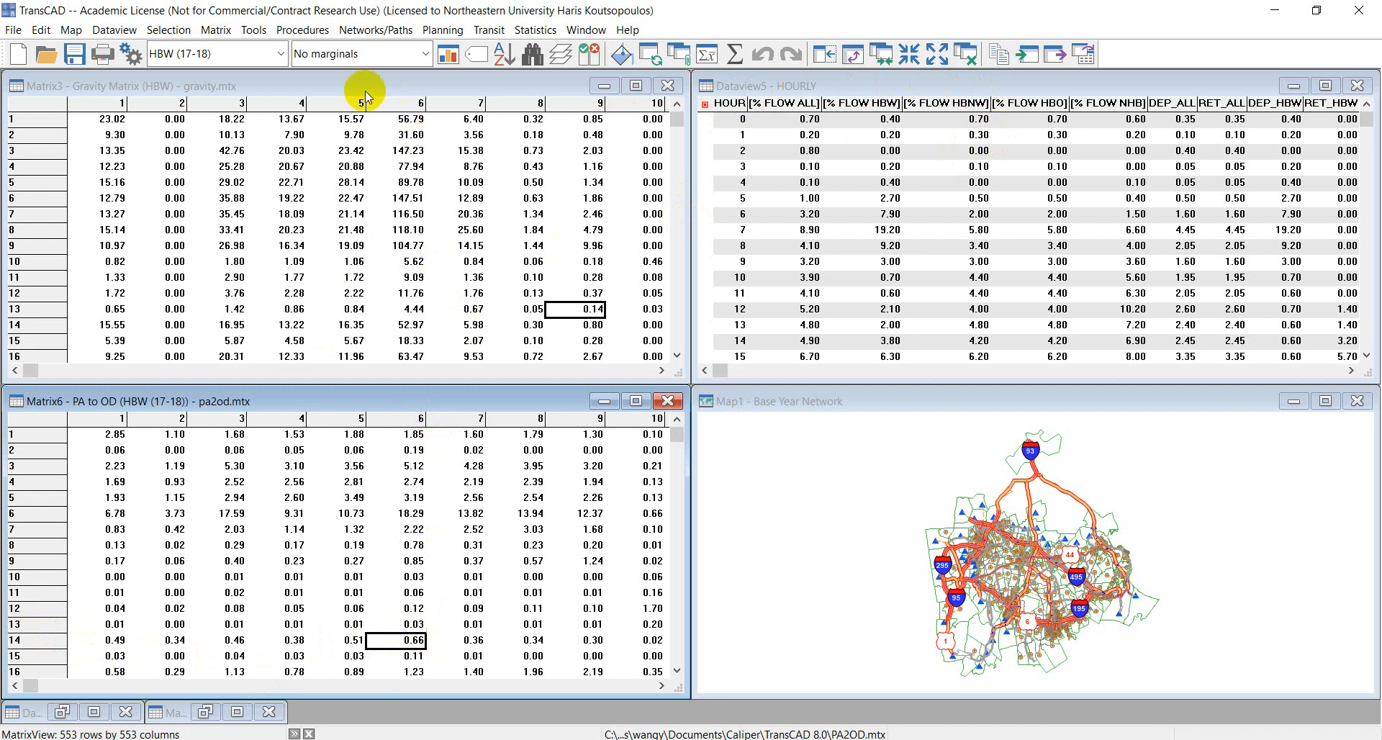
pyautogui.click(344, 87)
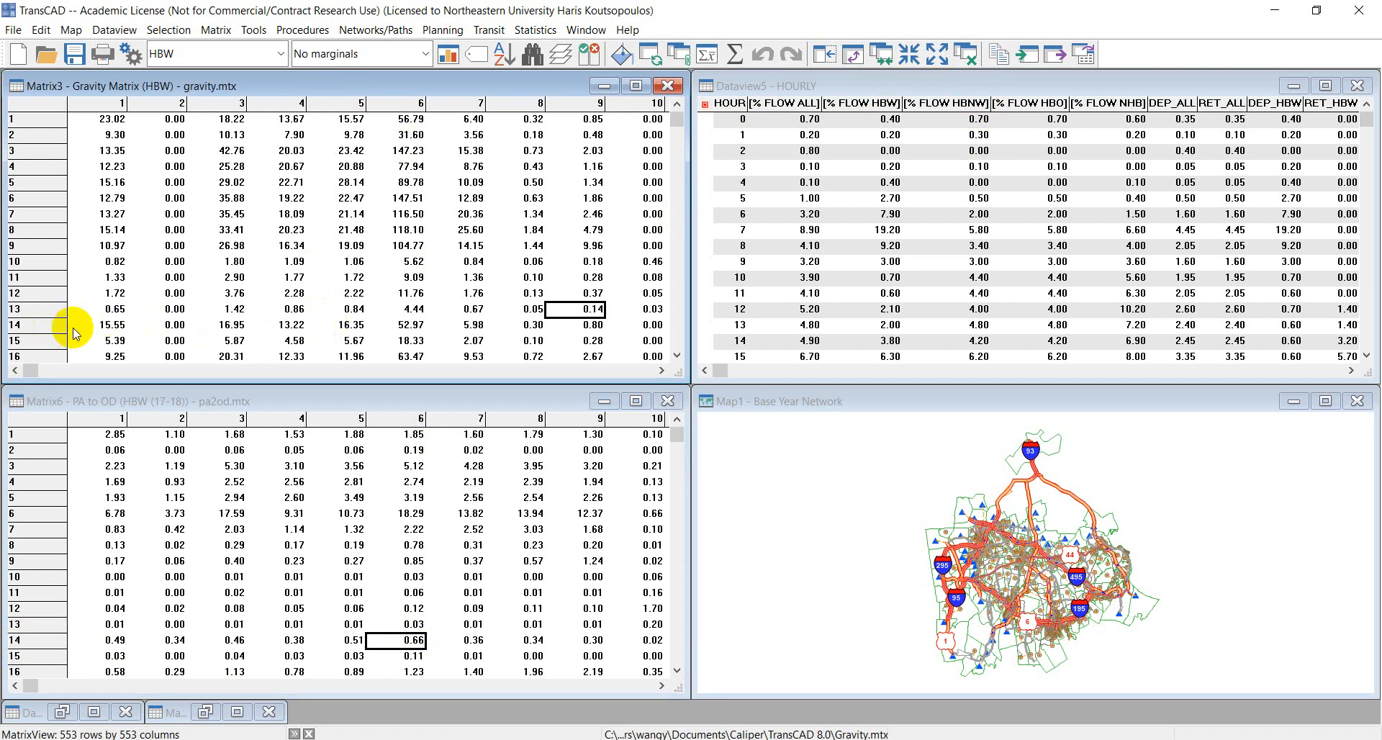
pyautogui.click(408, 327)
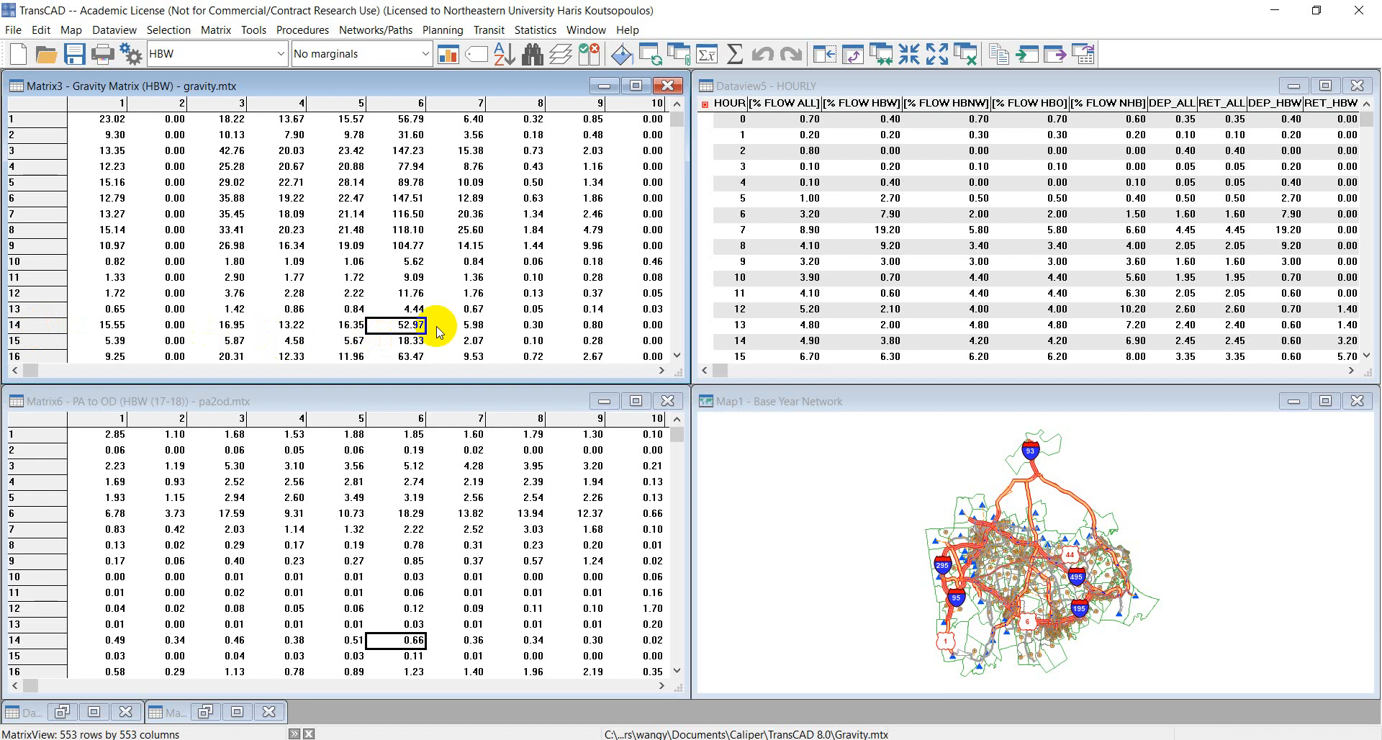
# Compute statistics for the HOURLY table and examine the sums of DEP_HBW and RET_HBW.
pyautogui.click(827, 87)
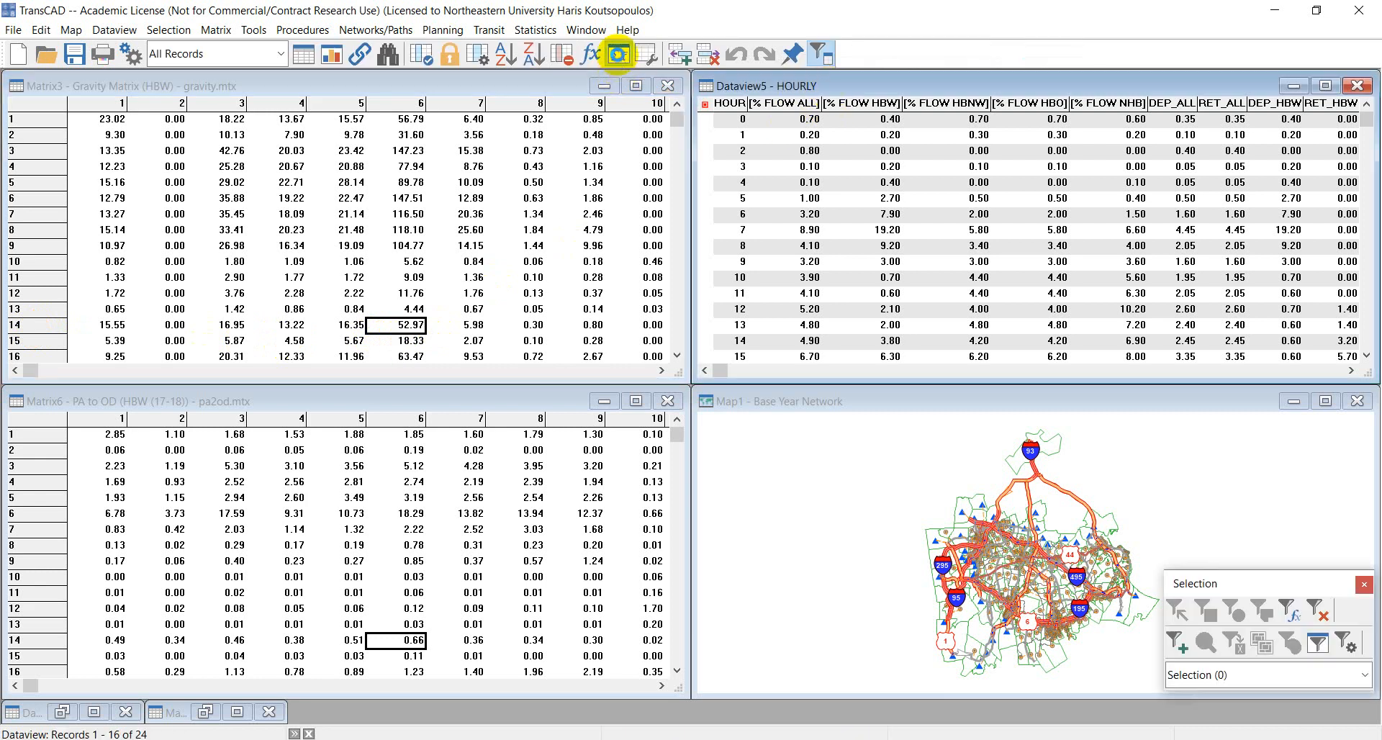
pyautogui.click(619, 54)
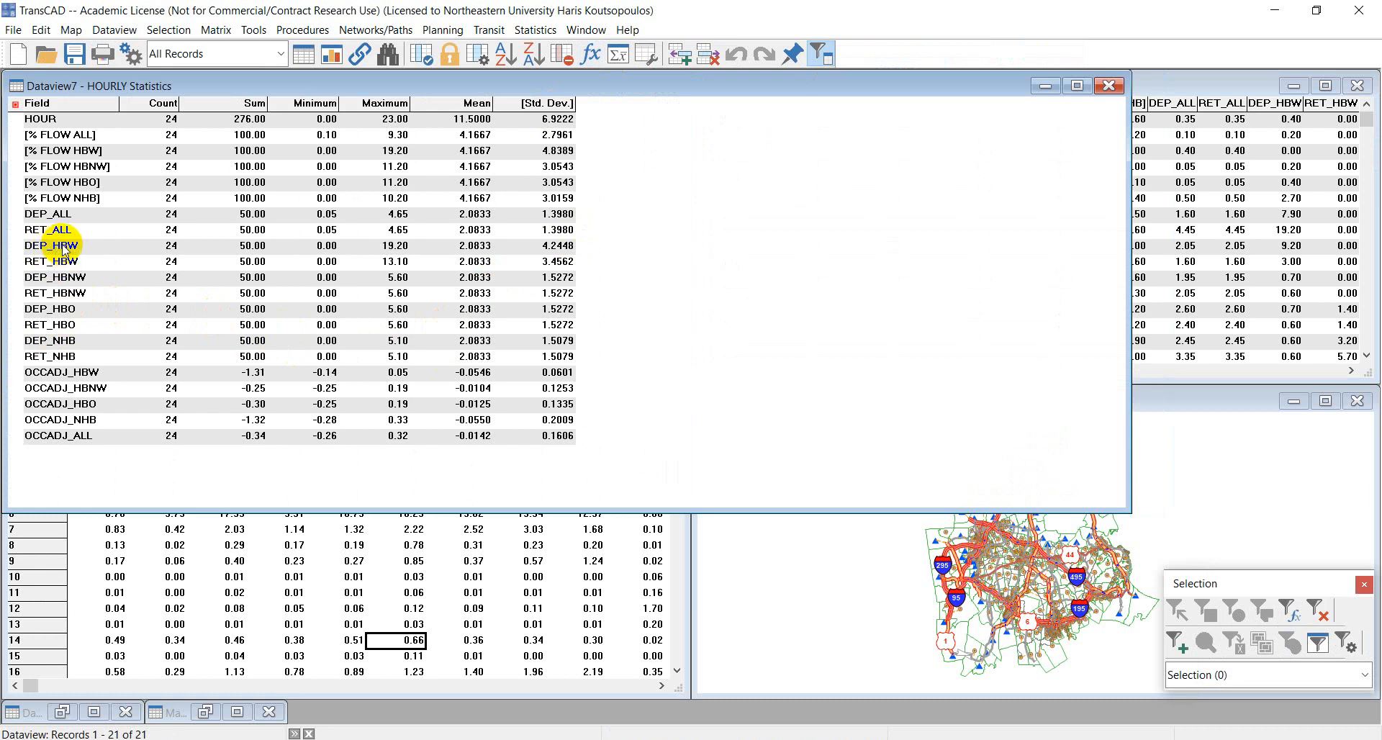
pyautogui.moveTo(66, 248); pyautogui.dragTo(63, 263)
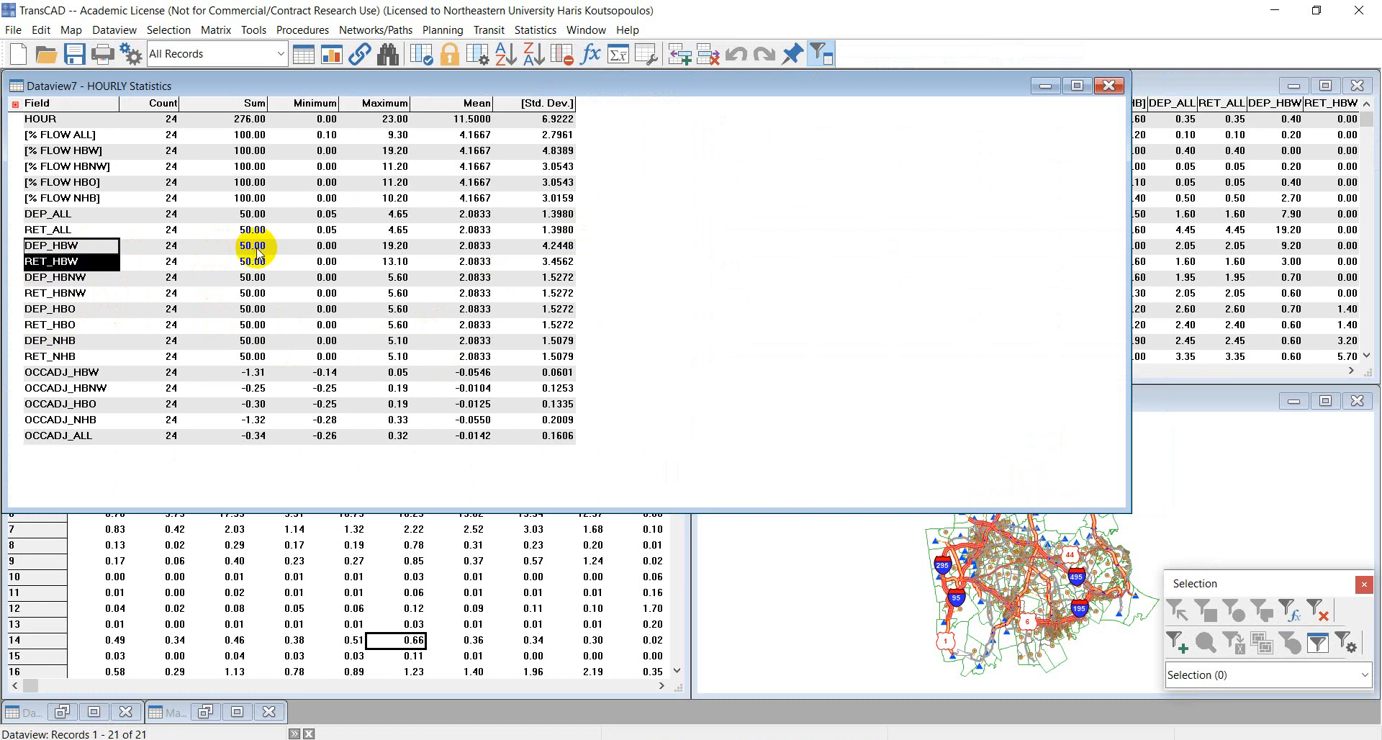
pyautogui.moveTo(258, 252); pyautogui.dragTo(258, 264)
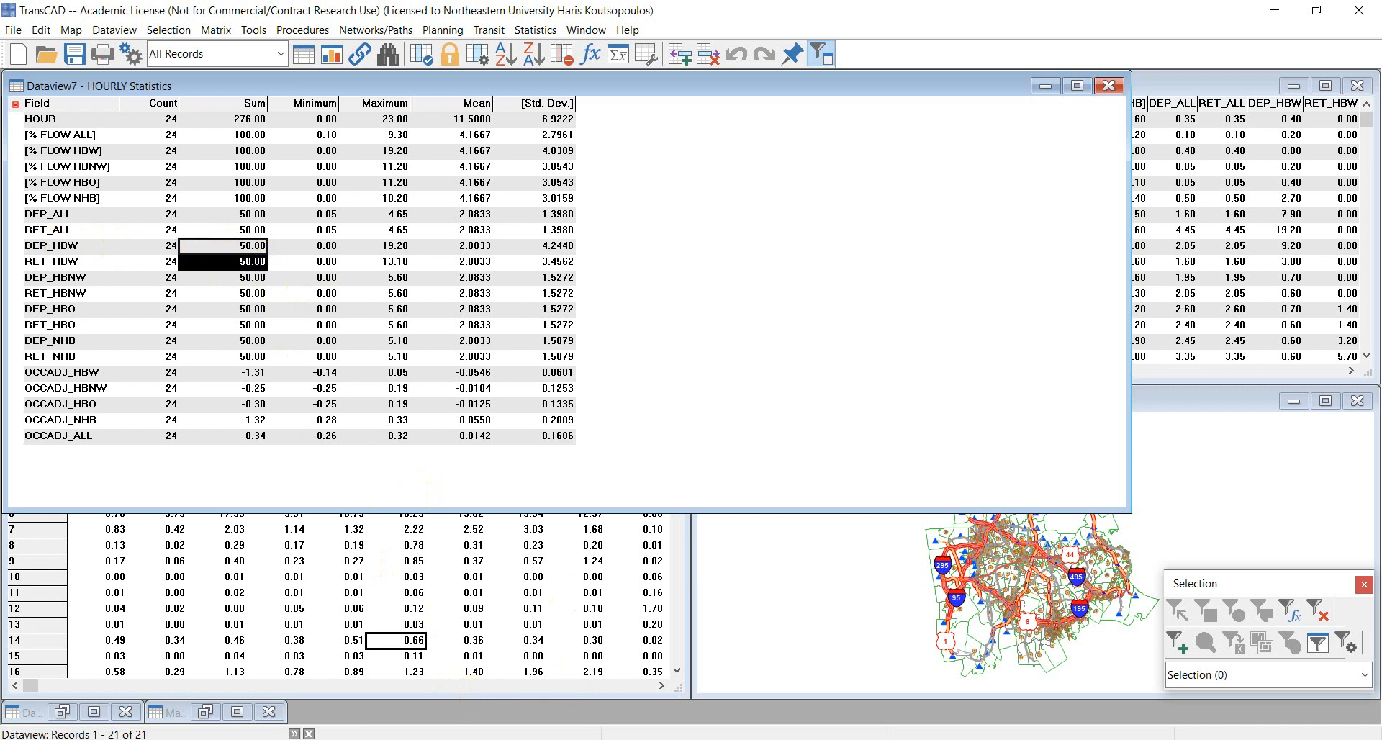
# Switch to the TransCAD Tutorial presentation in PowerPoint and examine the home-to-work label on the Departure and Return Trips slide.
pyautogui.click(478, 739)
pyautogui.click(133, 564)
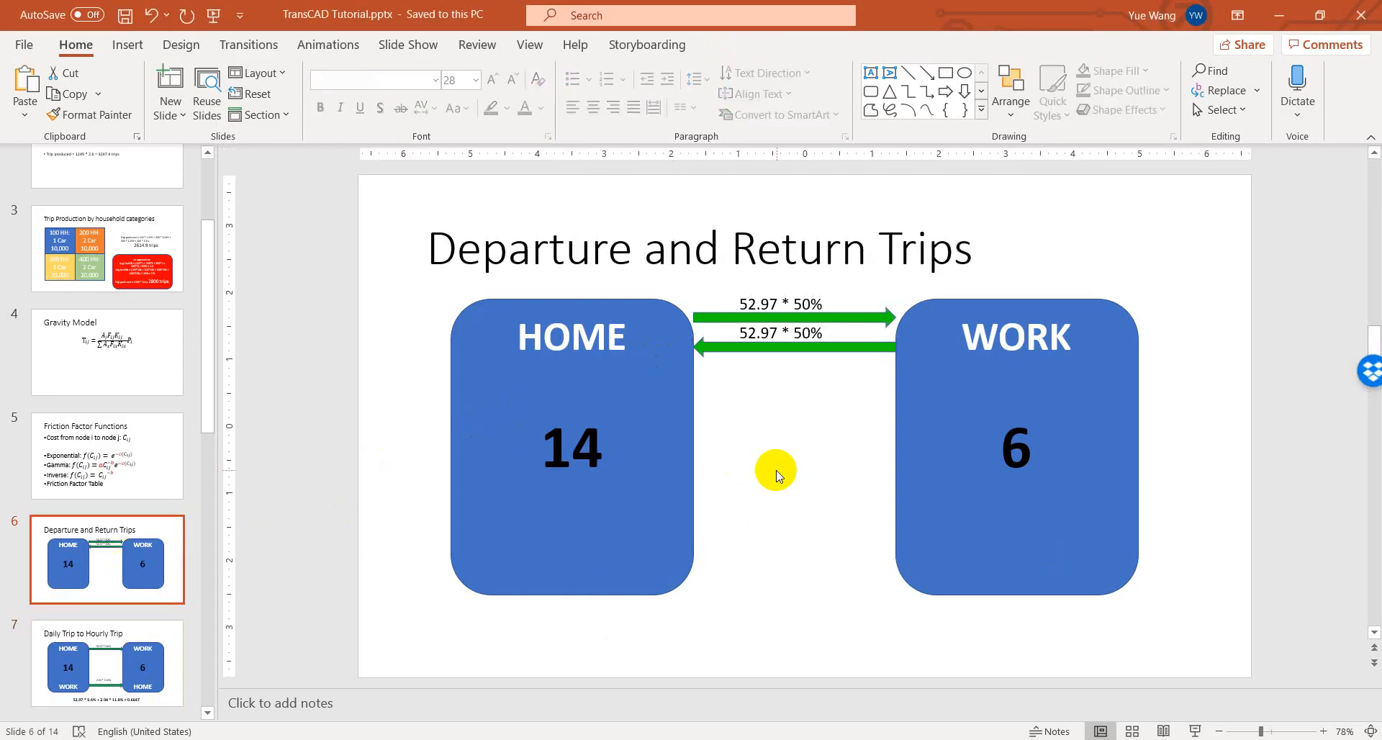
pyautogui.click(741, 303)
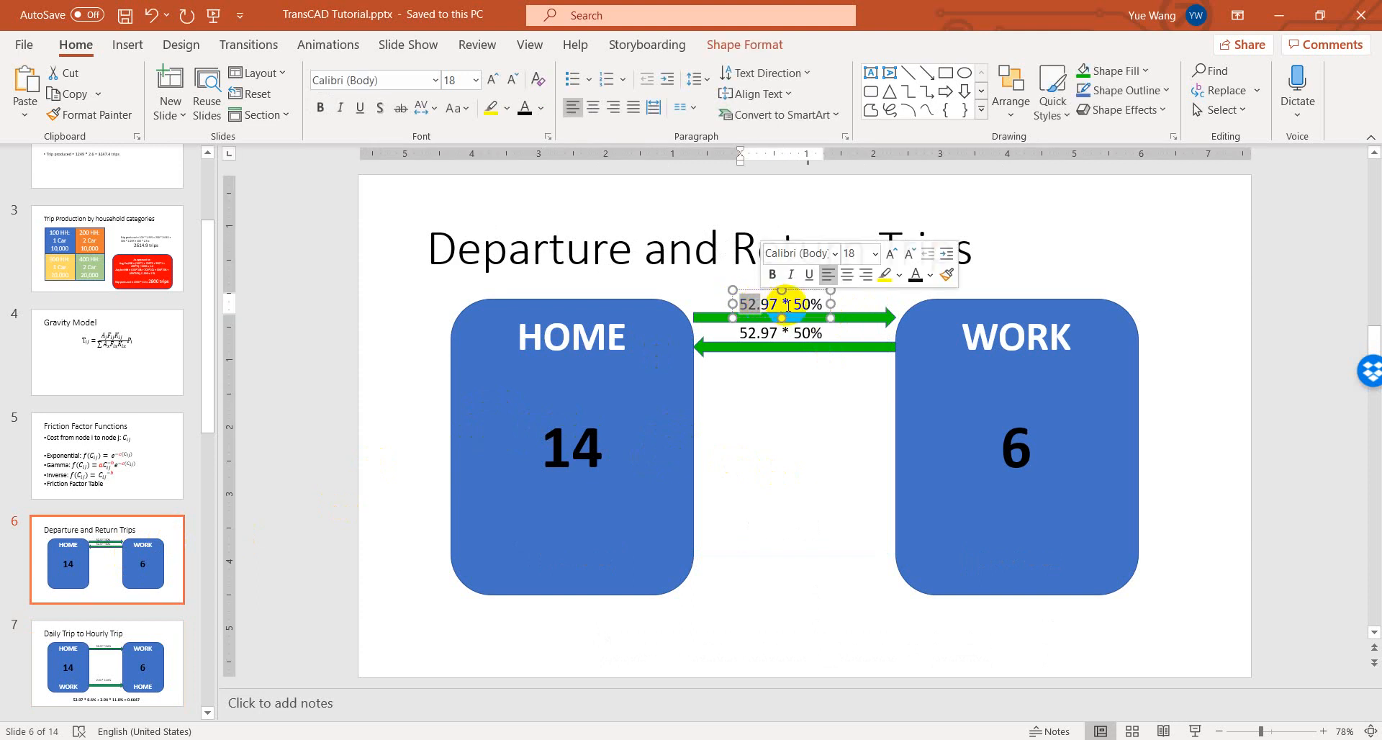